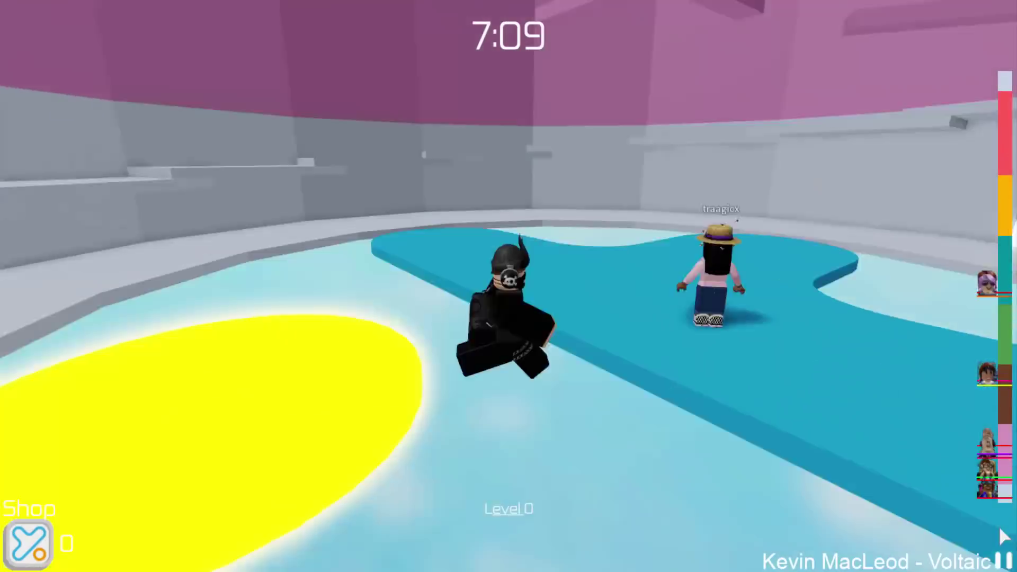
{"action": "key", "text": "w"}
{"action": "key", "text": "space"}
{"action": "key", "text": "w"}
{"action": "key", "text": "space"}
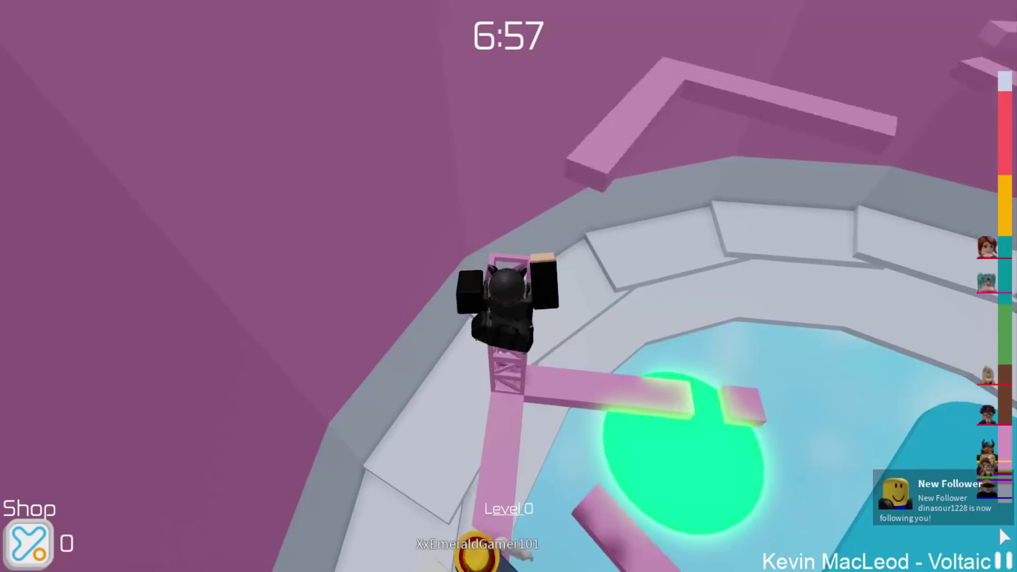
{"action": "key", "text": "w"}
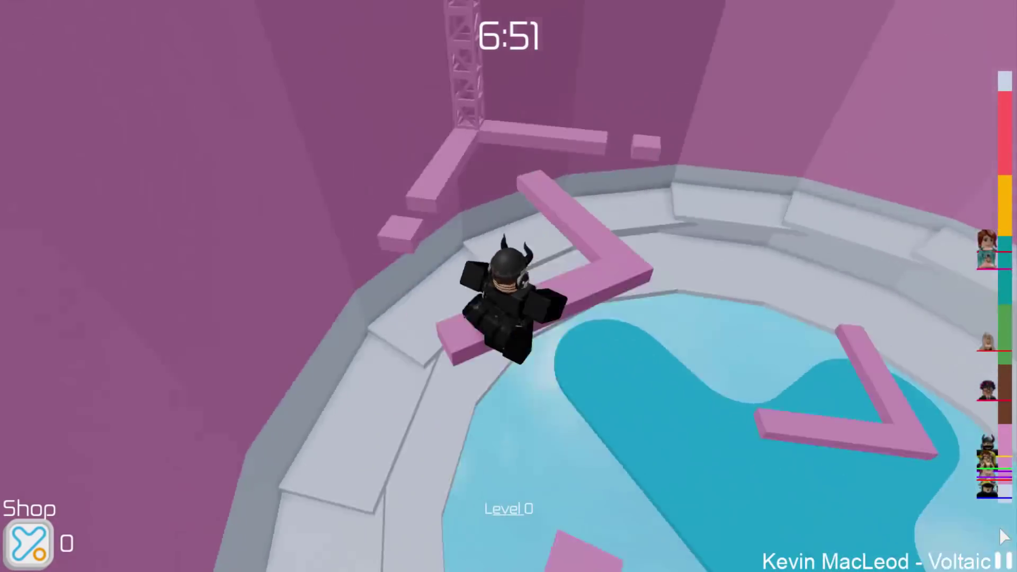
{"action": "key", "text": "w"}
{"action": "key", "text": "space"}
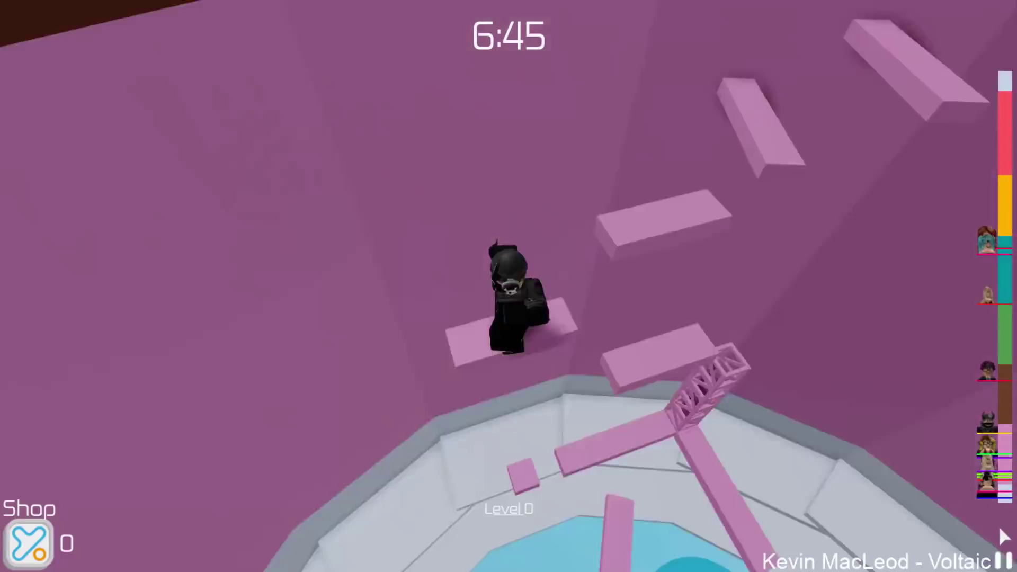
{"action": "key", "text": "w"}
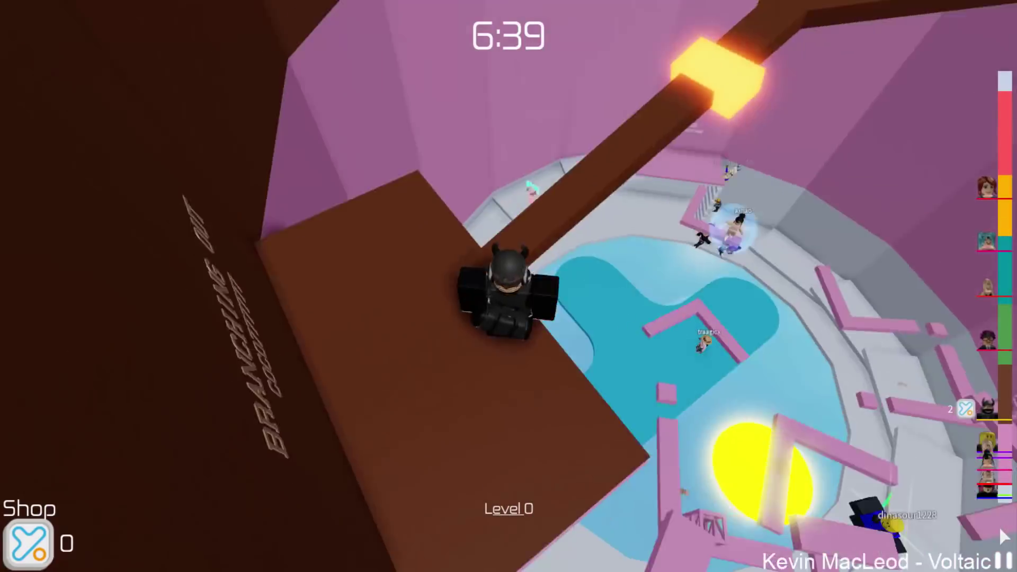
{"action": "key", "text": "w"}
{"action": "key", "text": "space"}
{"action": "key", "text": "w"}
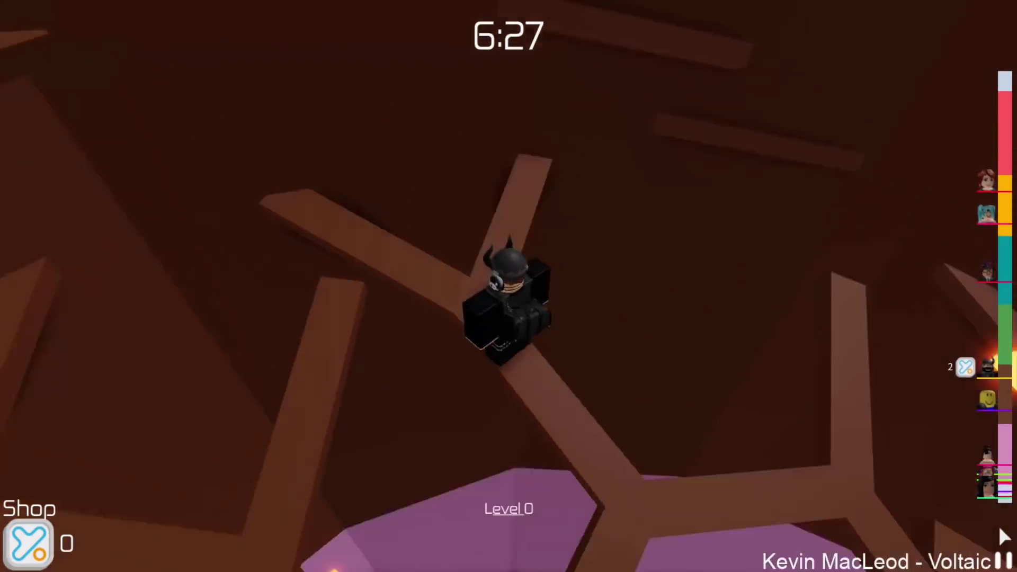
{"action": "key", "text": "w"}
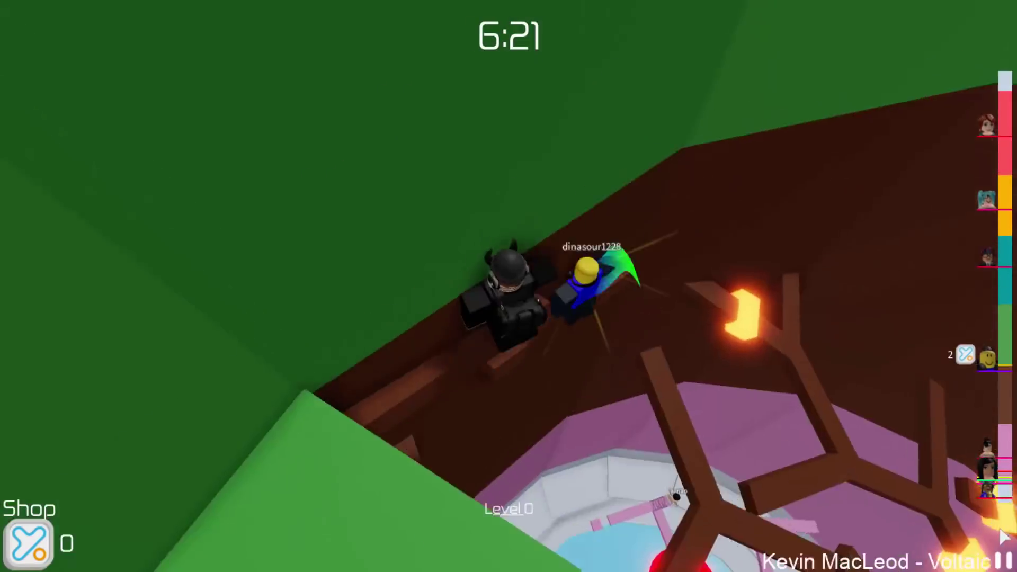
{"action": "key", "text": "w"}
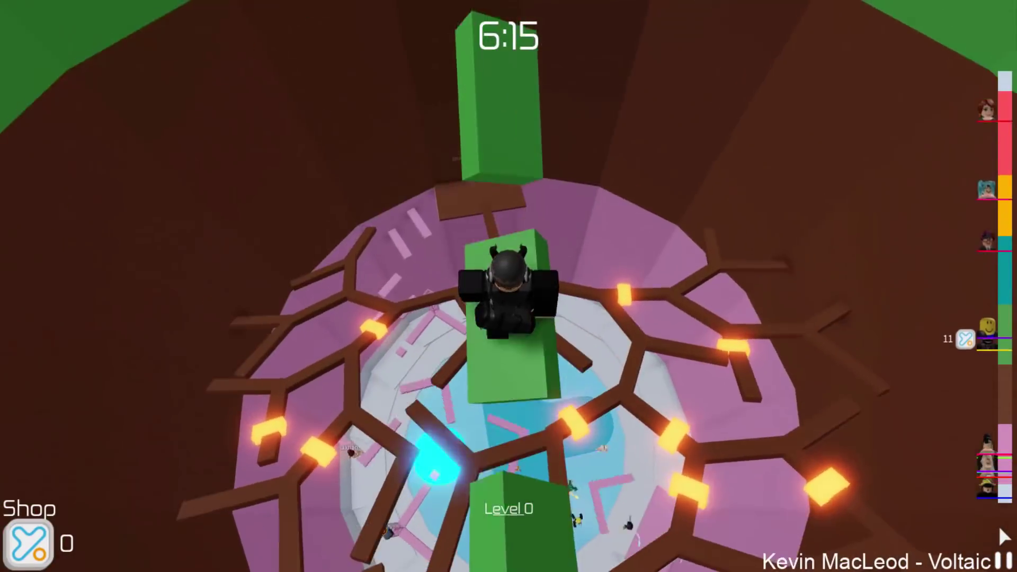
{"action": "key", "text": "w"}
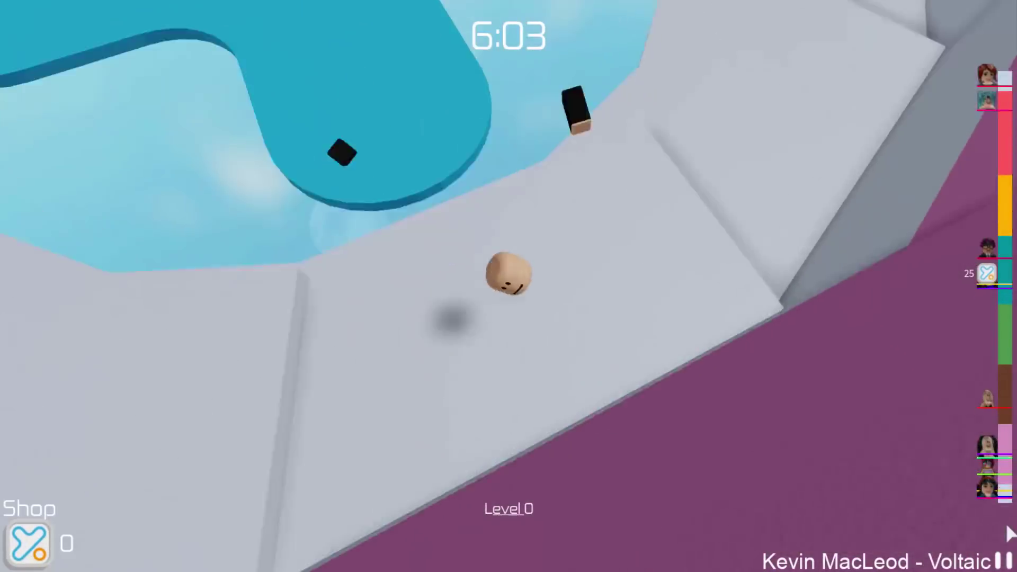
{"action": "key", "text": "w"}
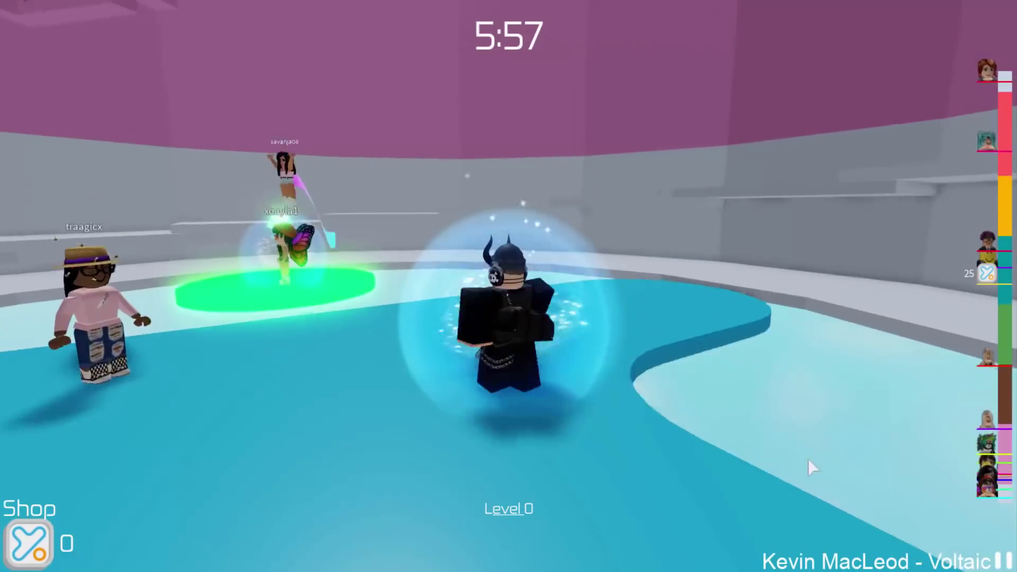
{"action": "key", "text": "w"}
{"action": "key", "text": "space"}
{"action": "key", "text": "w"}
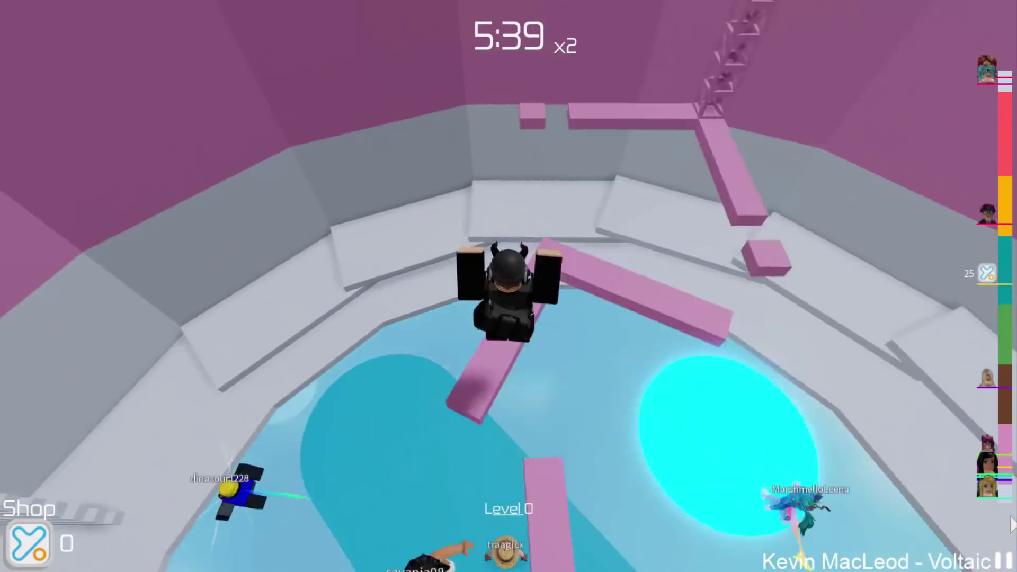
{"action": "key", "text": "w"}
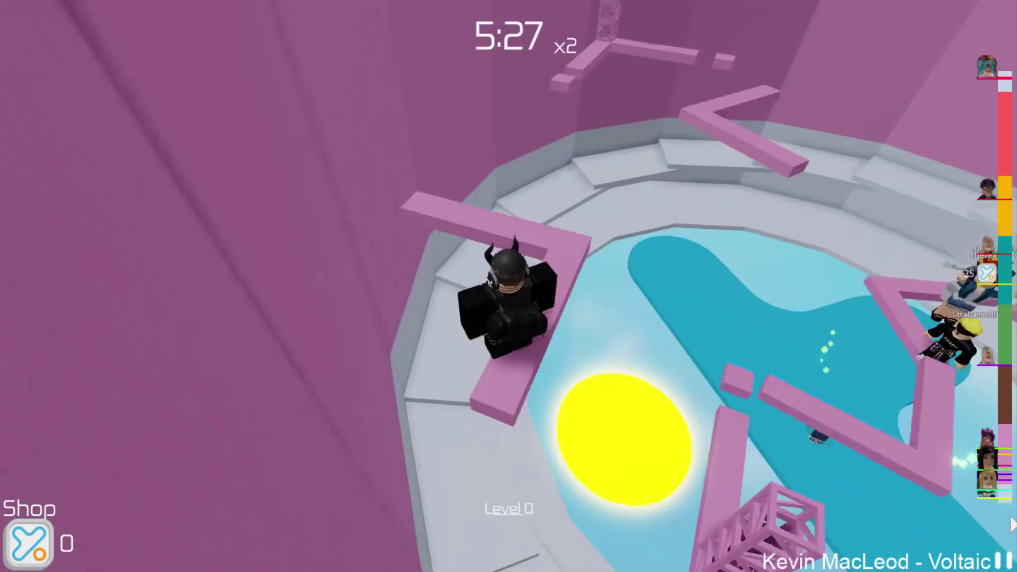
{"action": "key", "text": "space"}
{"action": "key", "text": "w"}
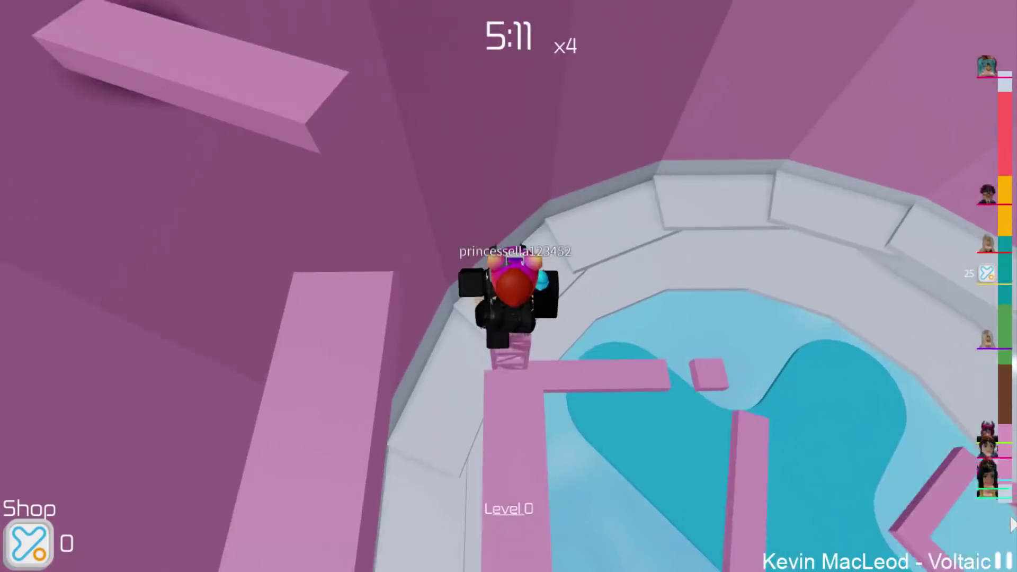
{"action": "key", "text": "space"}
{"action": "key", "text": "w"}
{"action": "key", "text": "space"}
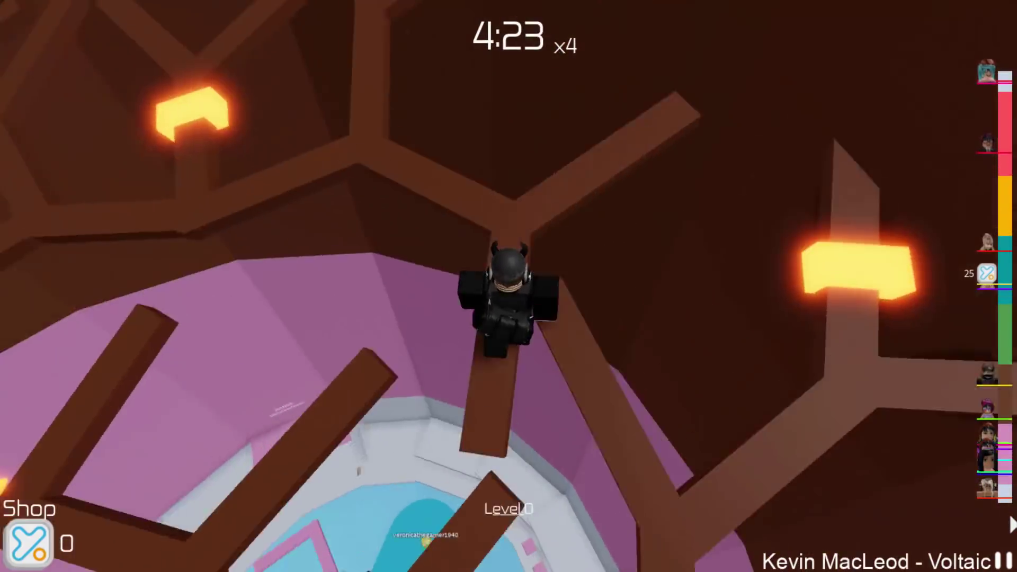
{"action": "key", "text": "w"}
{"action": "key", "text": "space"}
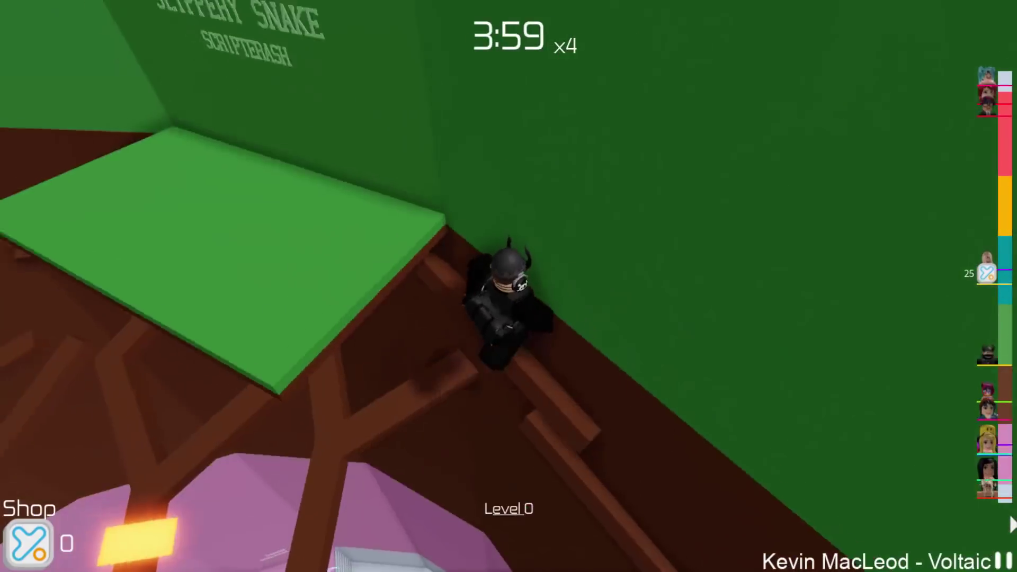
{"action": "key", "text": "w"}
{"action": "key", "text": "space"}
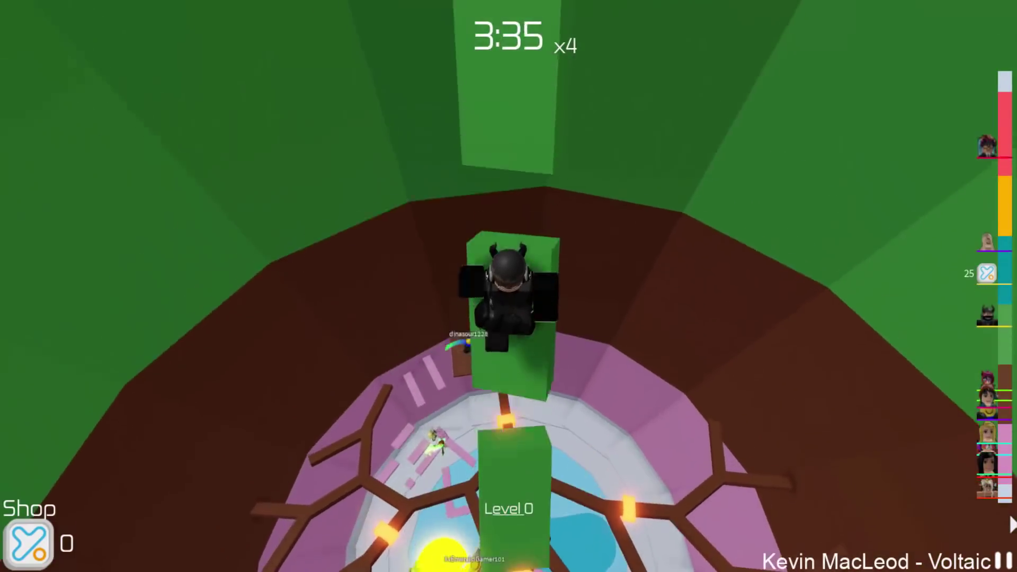
{"action": "key", "text": "w"}
{"action": "key", "text": "space"}
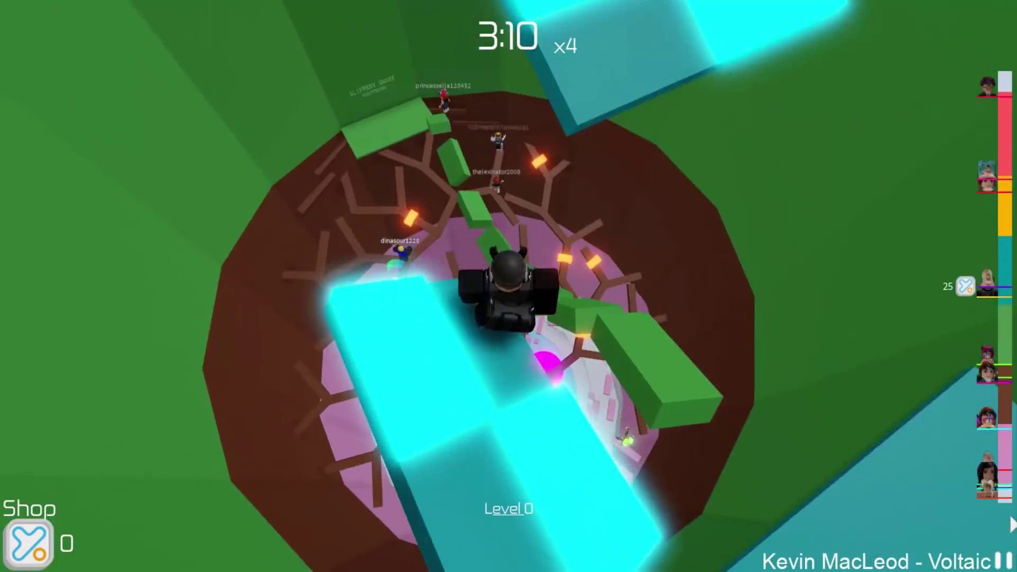
{"action": "key", "text": "w"}
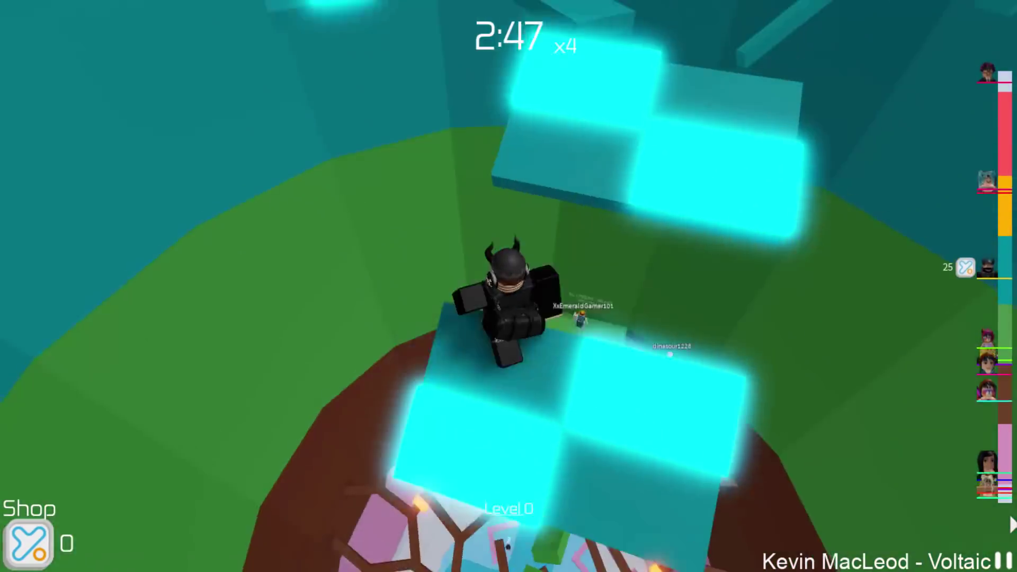
{"action": "key", "text": "w"}
{"action": "key", "text": "space"}
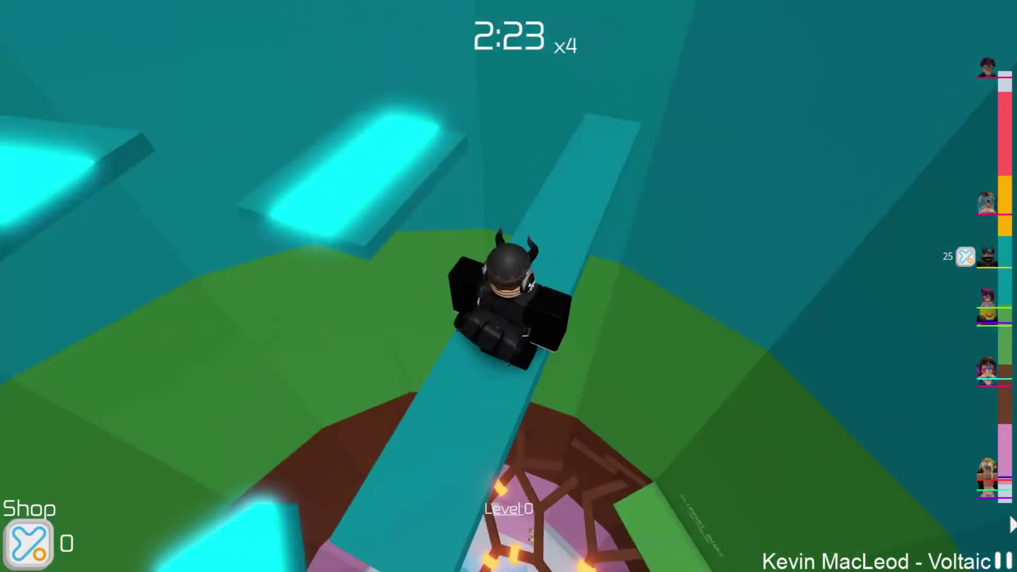
{"action": "key", "text": "w"}
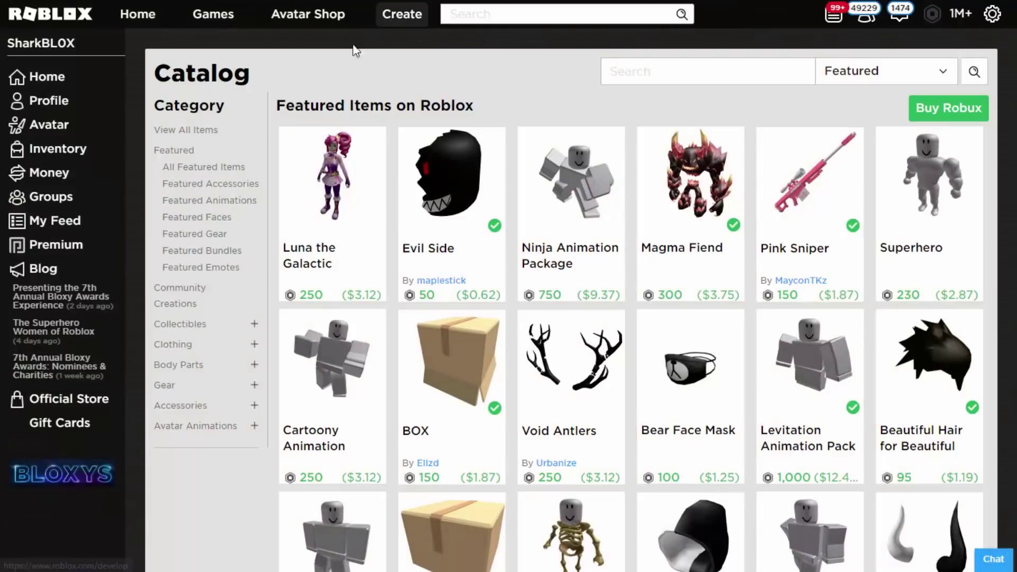
List only shirts from the catalog's clothing category and sort them by Bestselling
{"action": "left_click", "coordinate": [173, 345]}
{"action": "left_click", "coordinate": [174, 378]}
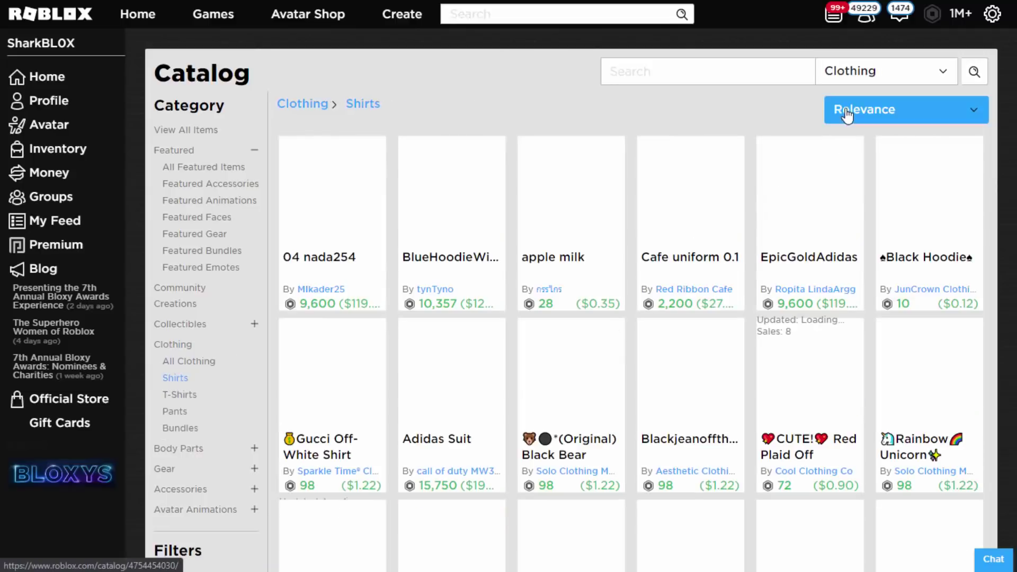
{"action": "left_click", "coordinate": [847, 111]}
{"action": "left_click", "coordinate": [848, 200]}
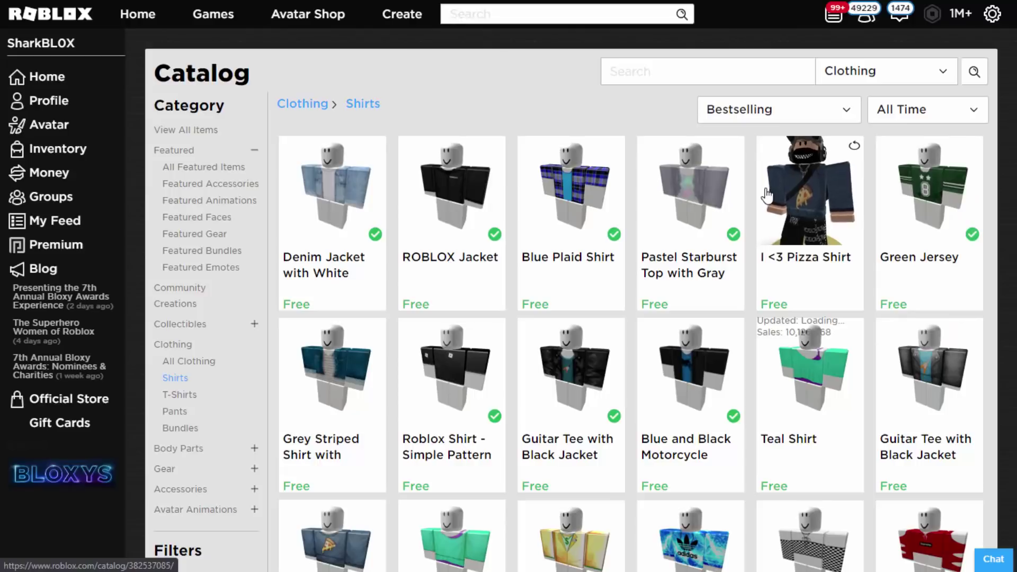
Open the free grey Guitar Tee with Black Jacket from the bestselling shirts and download its shirt texture image
{"action": "scroll", "coordinate": [768, 197], "scroll_direction": "down", "scroll_amount": 3}
{"action": "scroll", "coordinate": [523, 211], "scroll_direction": "down", "scroll_amount": 9}
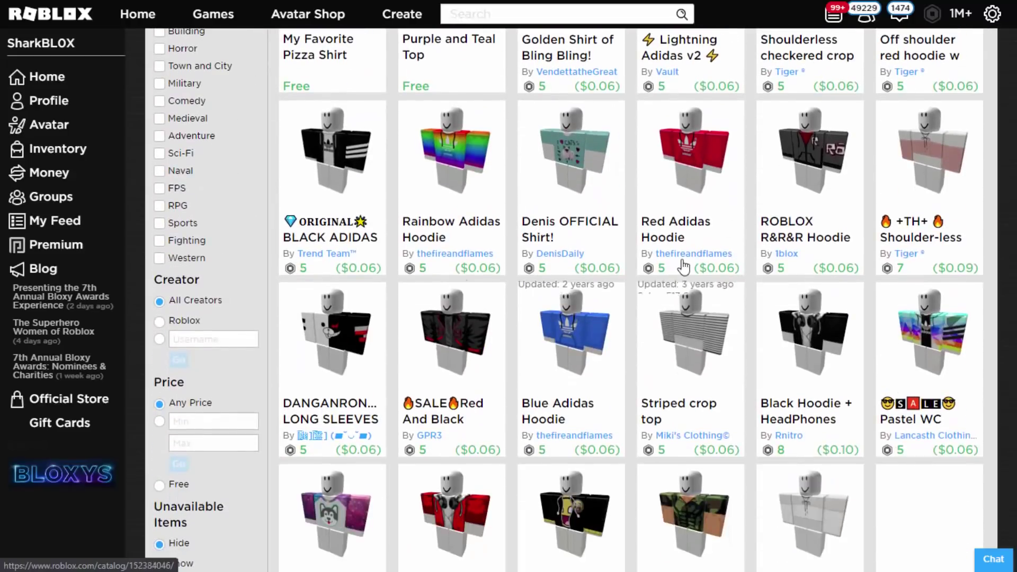
{"action": "scroll", "coordinate": [693, 363], "scroll_direction": "up", "scroll_amount": 6}
{"action": "scroll", "coordinate": [693, 363], "scroll_direction": "up", "scroll_amount": 5}
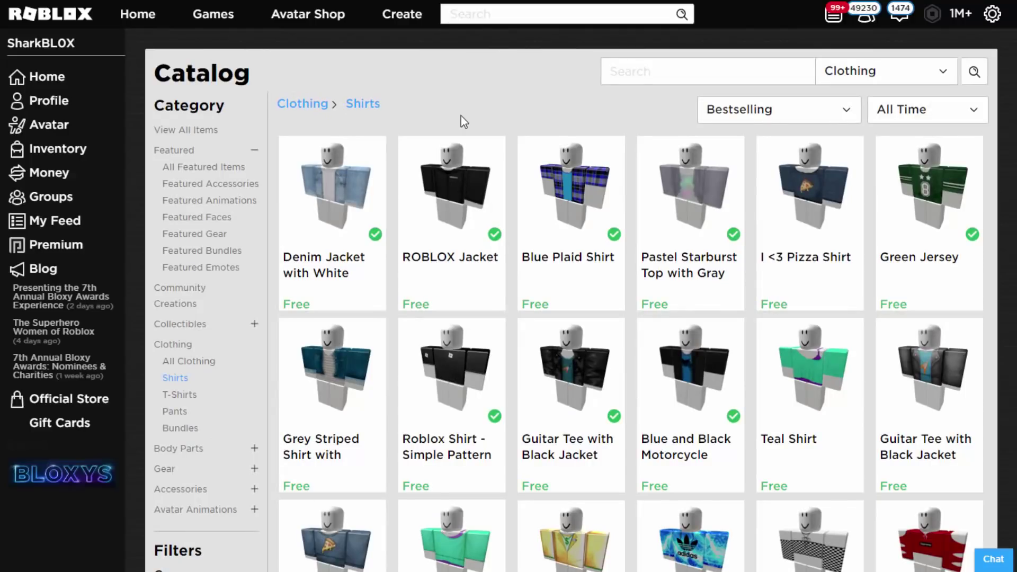
{"action": "scroll", "coordinate": [482, 155], "scroll_direction": "down", "scroll_amount": 3}
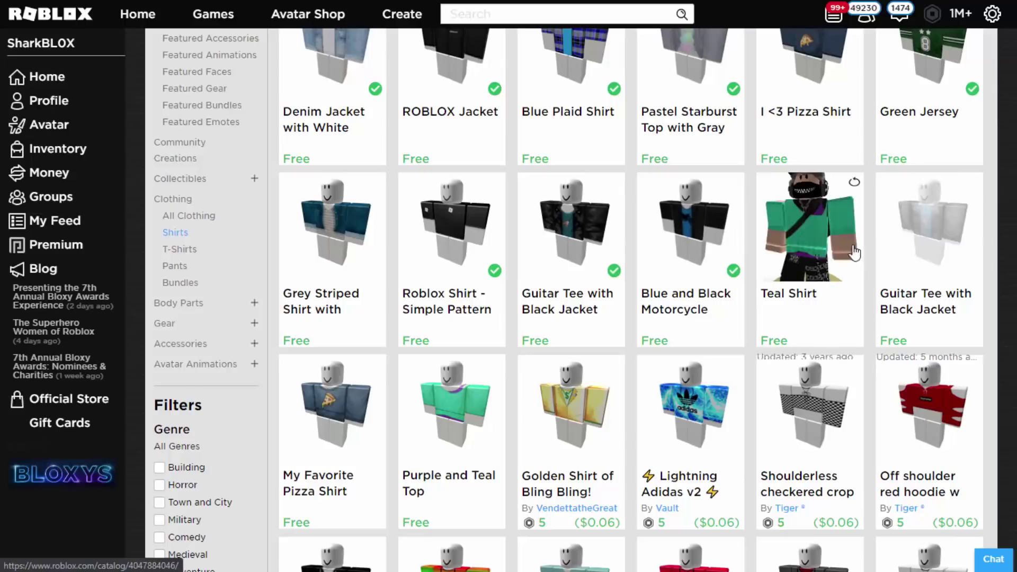
{"action": "left_click", "coordinate": [921, 219]}
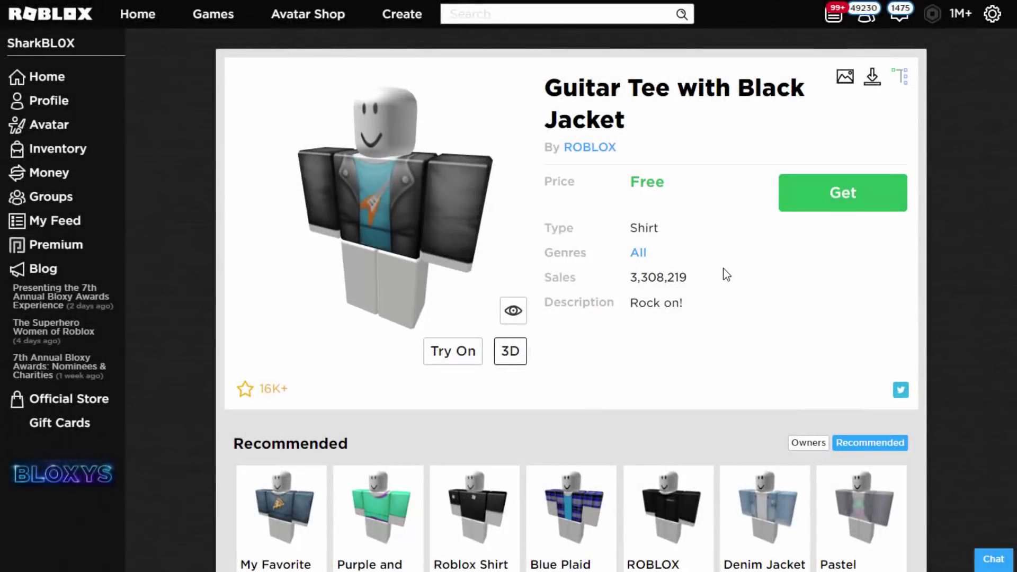
{"action": "left_click", "coordinate": [846, 80]}
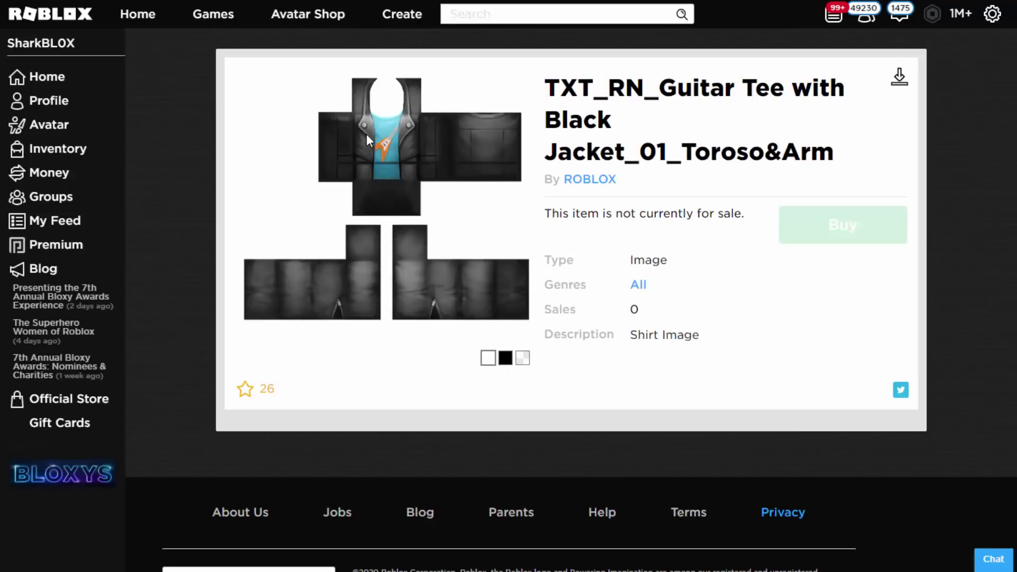
{"action": "left_click", "coordinate": [901, 88]}
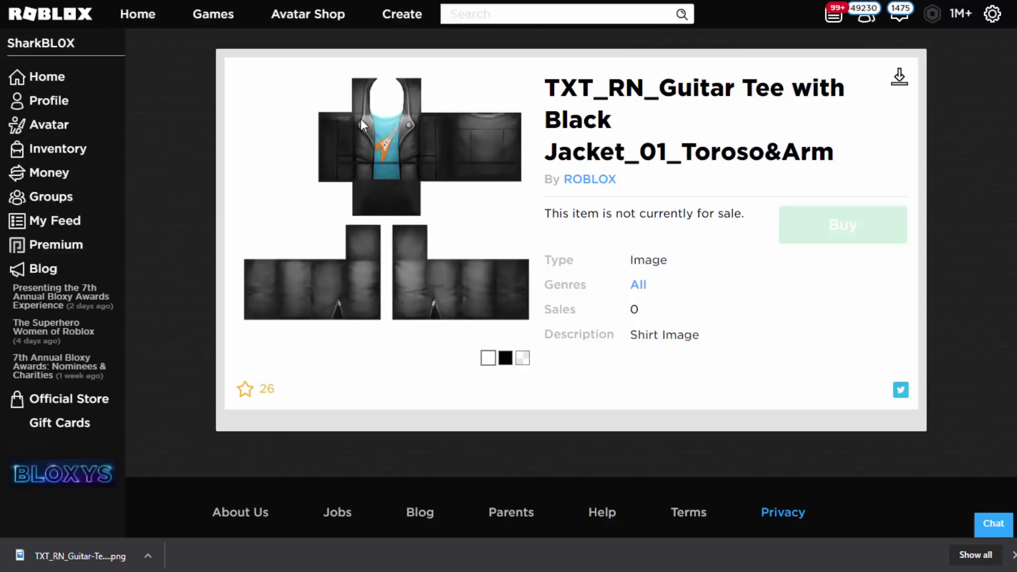
Go to the shirt creation page among your own creations and open the official shirt template image
{"action": "left_click", "coordinate": [392, 16]}
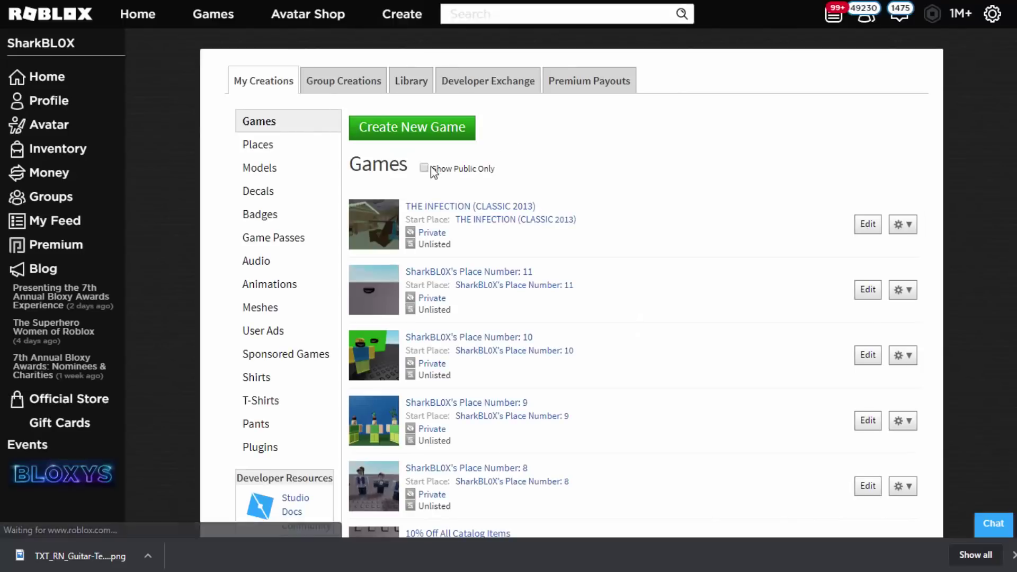
{"action": "left_click", "coordinate": [267, 382]}
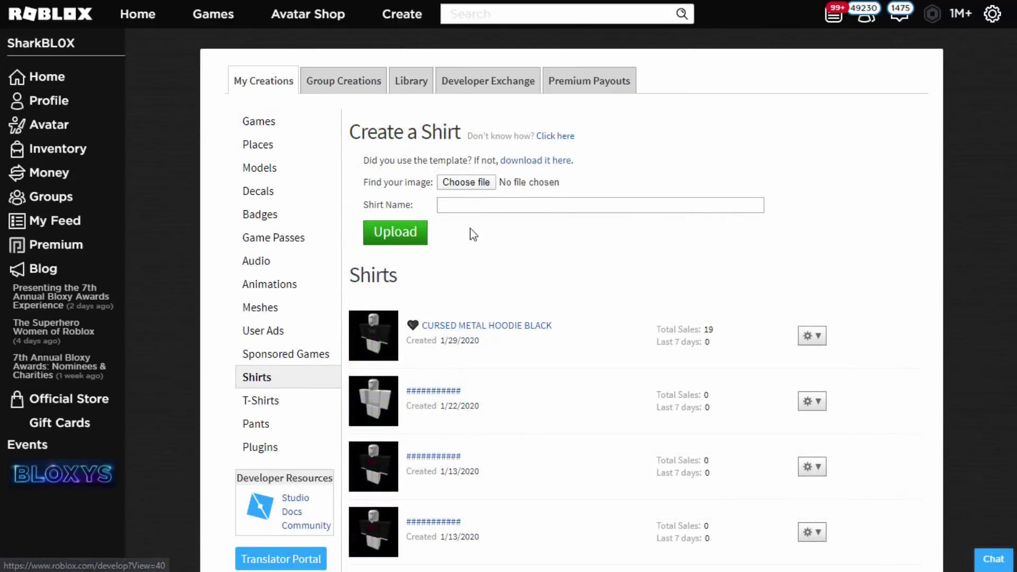
{"action": "left_click", "coordinate": [539, 162]}
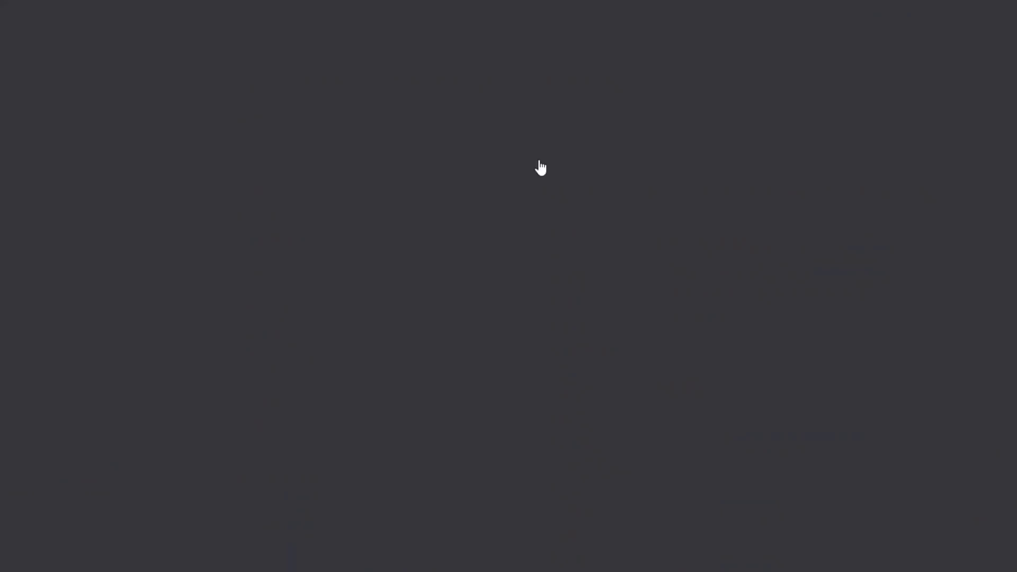
Save the template image as Template-Shirts-R15_07262019.png in New folder (108), replacing the existing file
{"action": "right_click", "coordinate": [535, 166]}
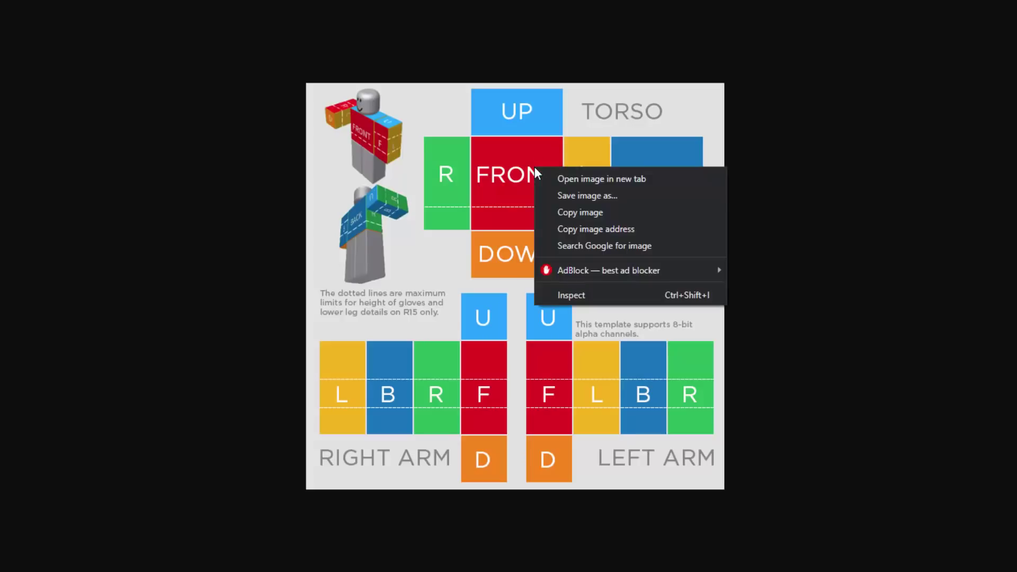
{"action": "left_click", "coordinate": [571, 195]}
{"action": "left_click", "coordinate": [664, 391]}
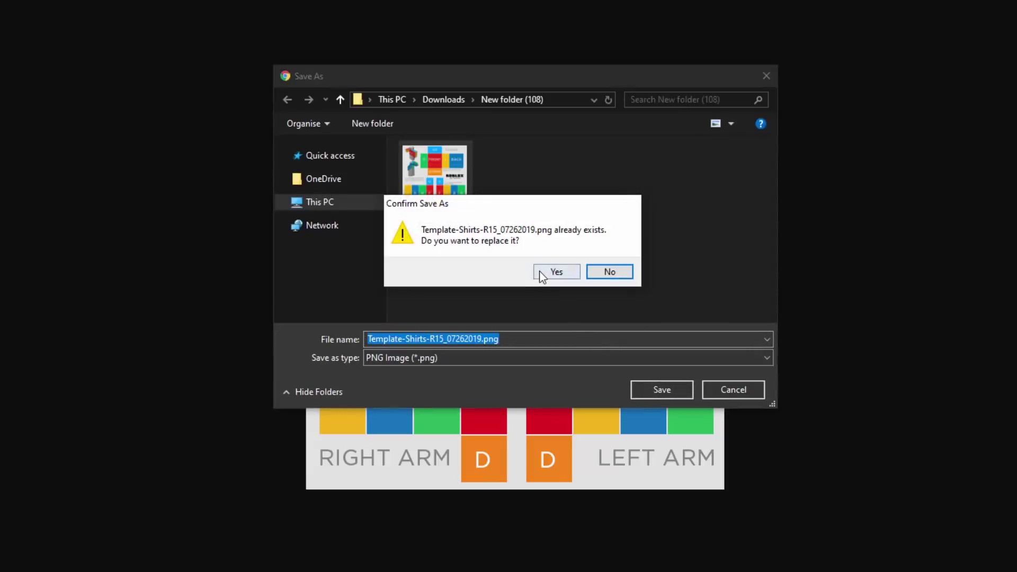
{"action": "left_click", "coordinate": [541, 272]}
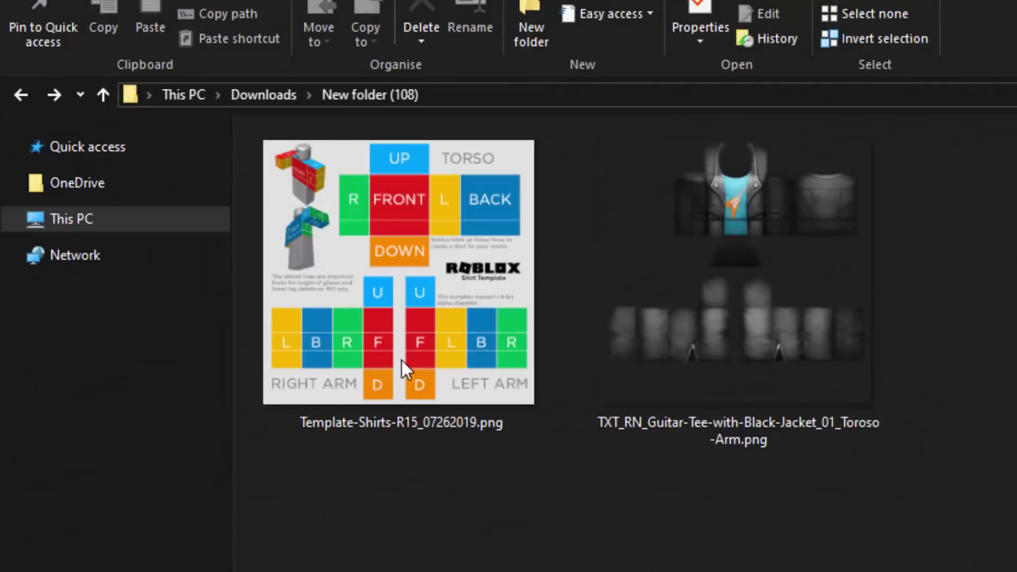
{"action": "left_click_drag", "start_coordinate": [370, 571], "coordinate": [412, 322]}
{"action": "left_click", "coordinate": [572, 565]}
{"action": "left_click_drag", "start_coordinate": [643, 571], "coordinate": [804, 321]}
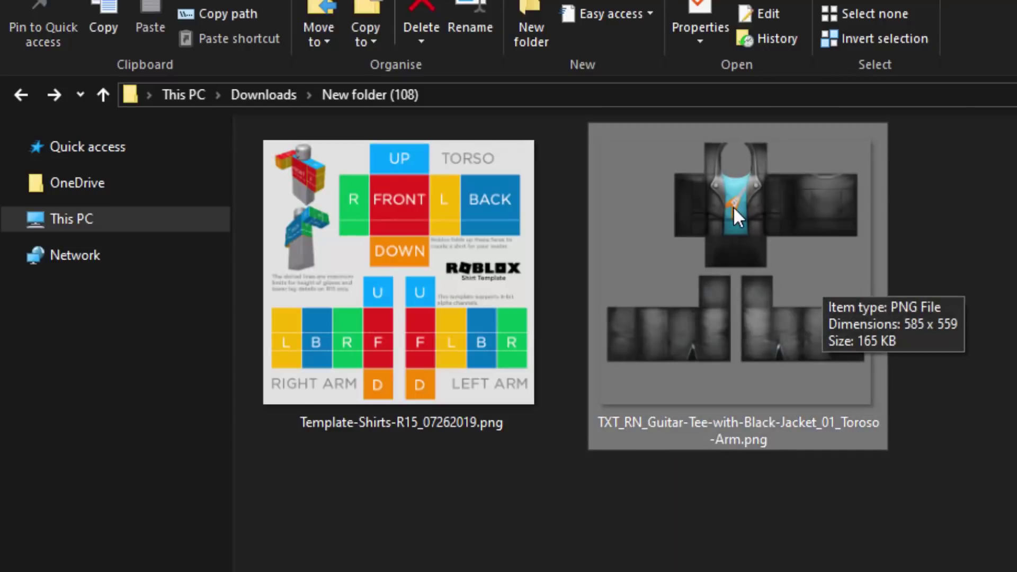
{"action": "left_click", "coordinate": [1007, 212]}
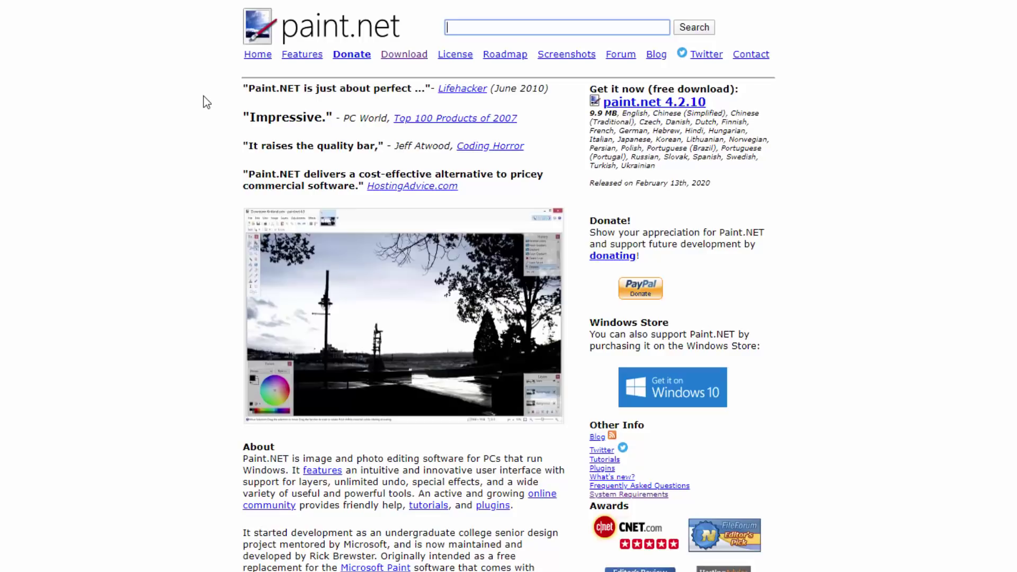
Go to the paint.net download page and download the free paint.net 4.2.10 version from the dotPDN mirror
{"action": "left_click", "coordinate": [410, 57]}
{"action": "scroll", "coordinate": [490, 130], "scroll_direction": "down", "scroll_amount": 3}
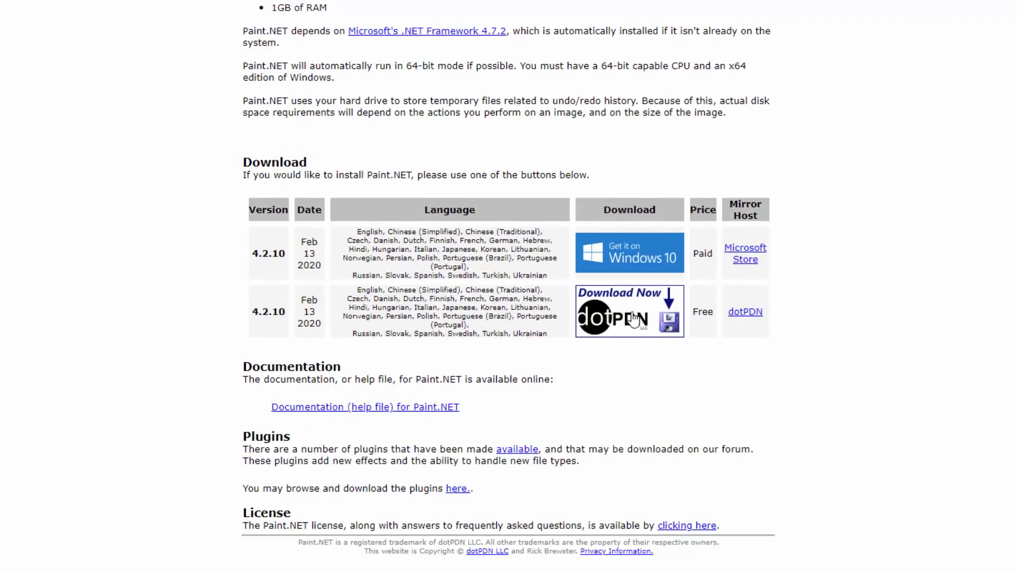
{"action": "left_click", "coordinate": [620, 313]}
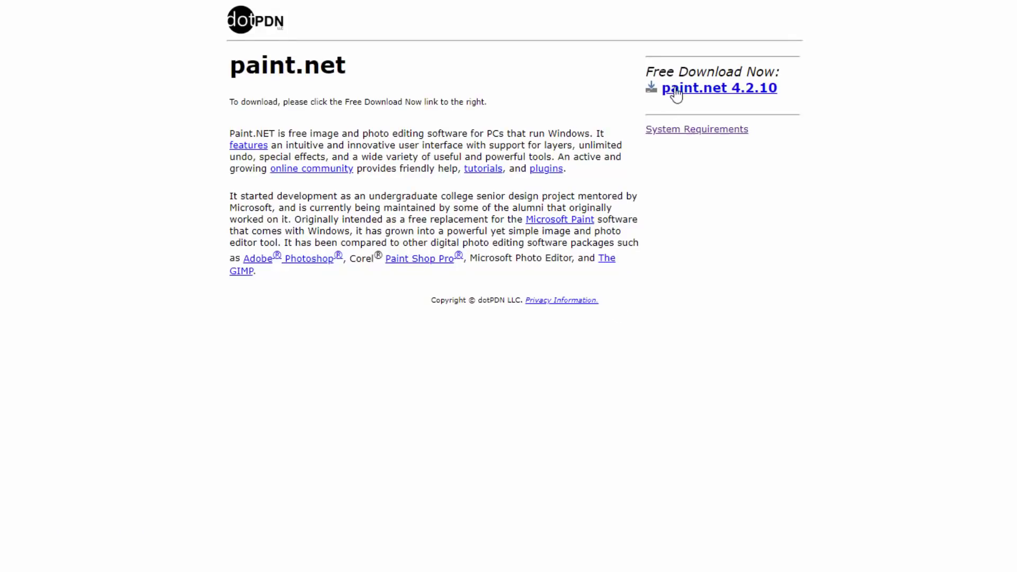
{"action": "left_click", "coordinate": [718, 94]}
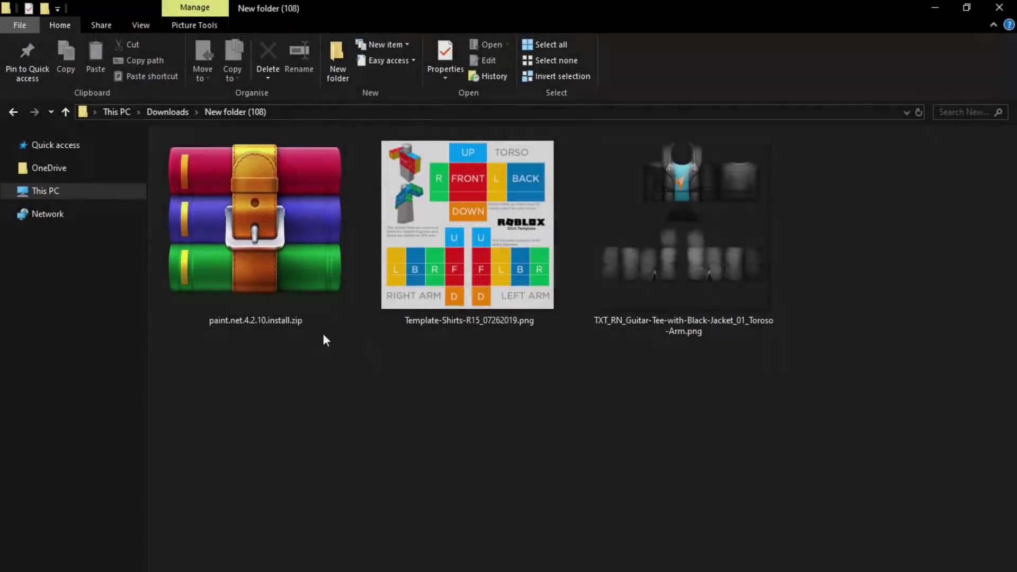
Open the paint.net.4.2.10.install.zip archive, select the paint.net.4.2.10.install.exe installer in it, and close the archive
{"action": "double_click", "coordinate": [279, 240]}
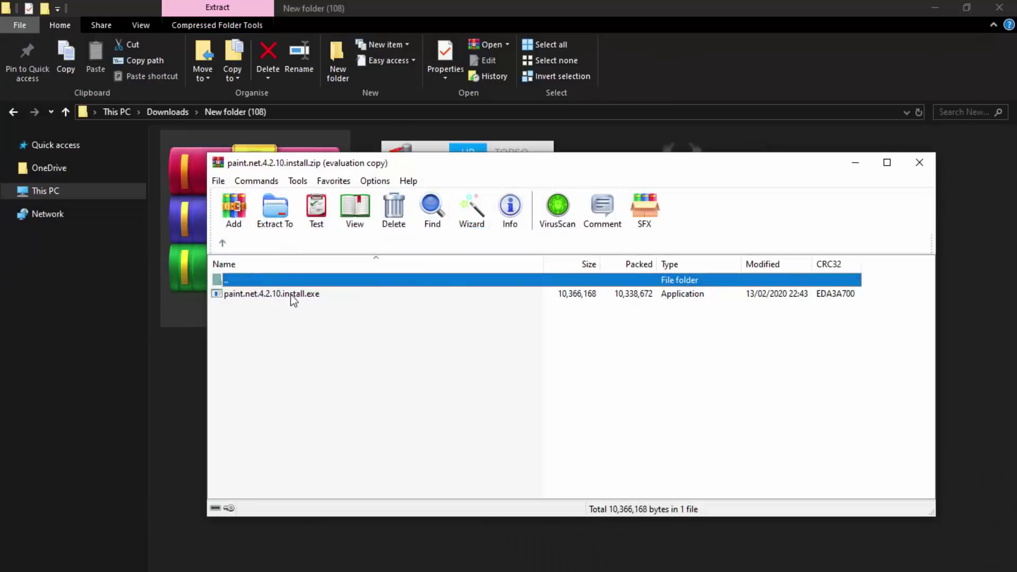
{"action": "left_click", "coordinate": [333, 295]}
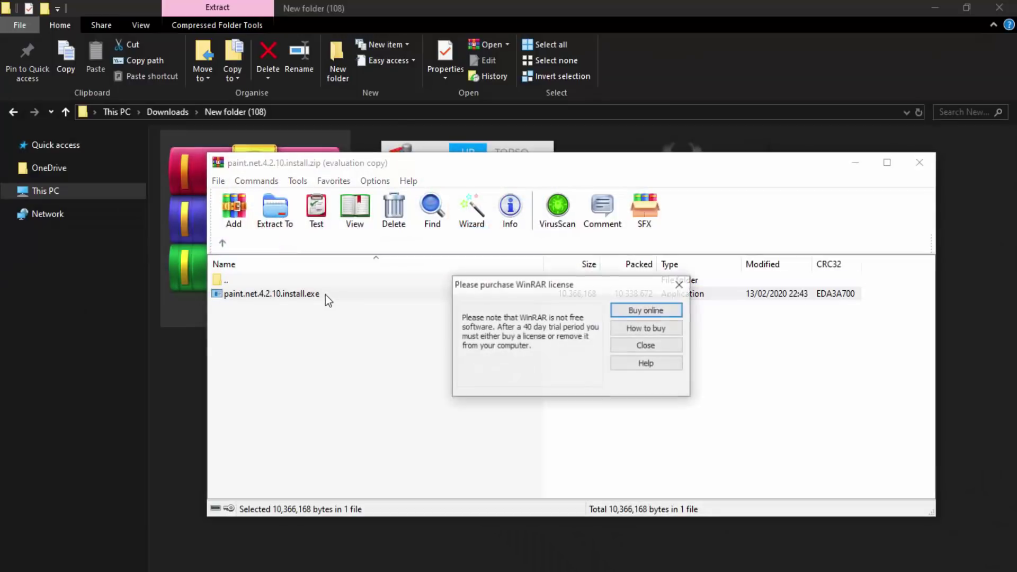
{"action": "key", "text": "Escape"}
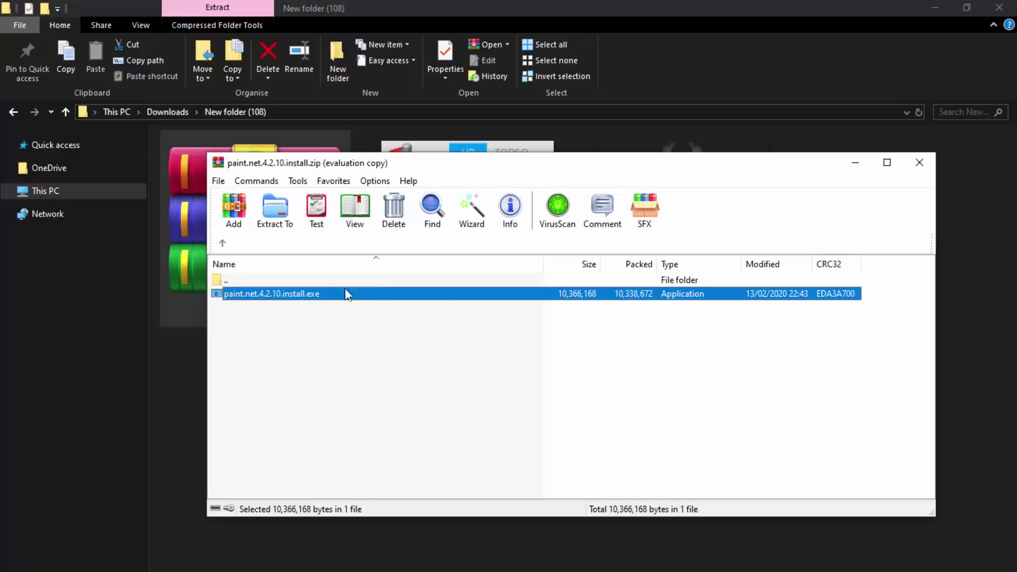
{"action": "left_click", "coordinate": [911, 165]}
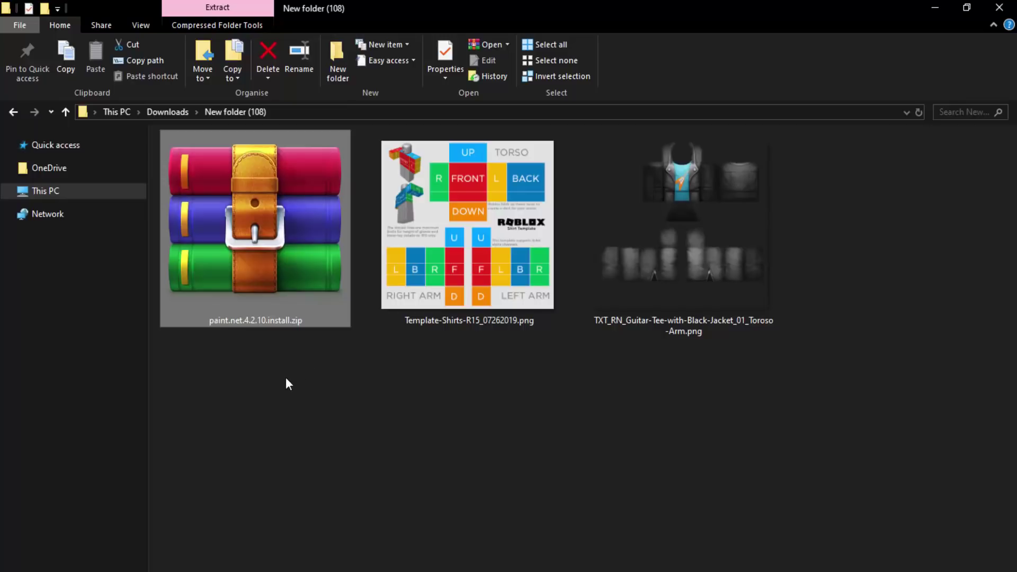
Delete paint.net.4.2.10.install.zip from New folder (108)
{"action": "left_click_drag", "start_coordinate": [285, 377], "coordinate": [252, 244]}
{"action": "key", "text": "Delete"}
{"action": "left_click_drag", "start_coordinate": [683, 282], "coordinate": [288, 215]}
{"action": "left_click", "coordinate": [617, 220]}
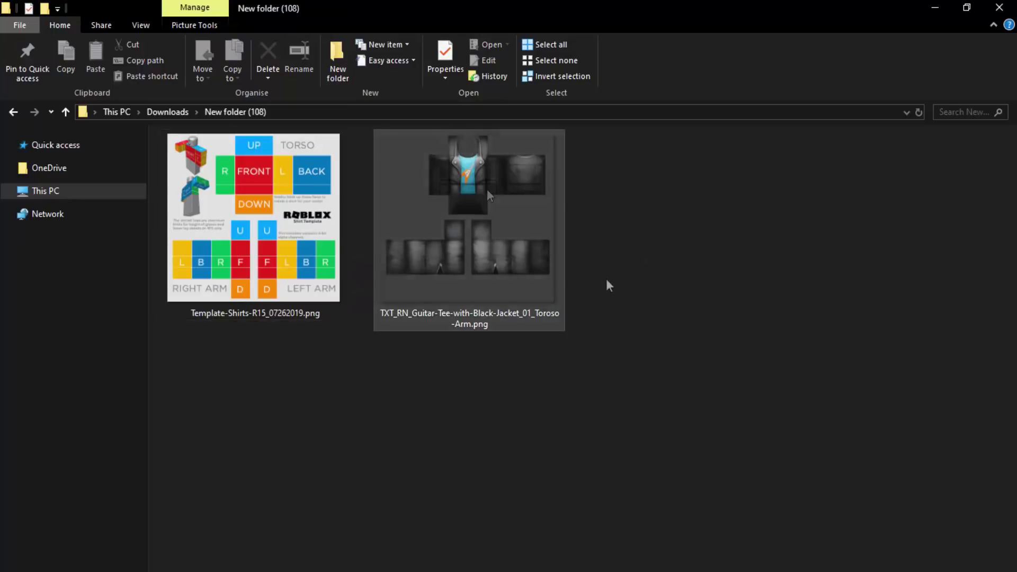
{"action": "left_click", "coordinate": [604, 280]}
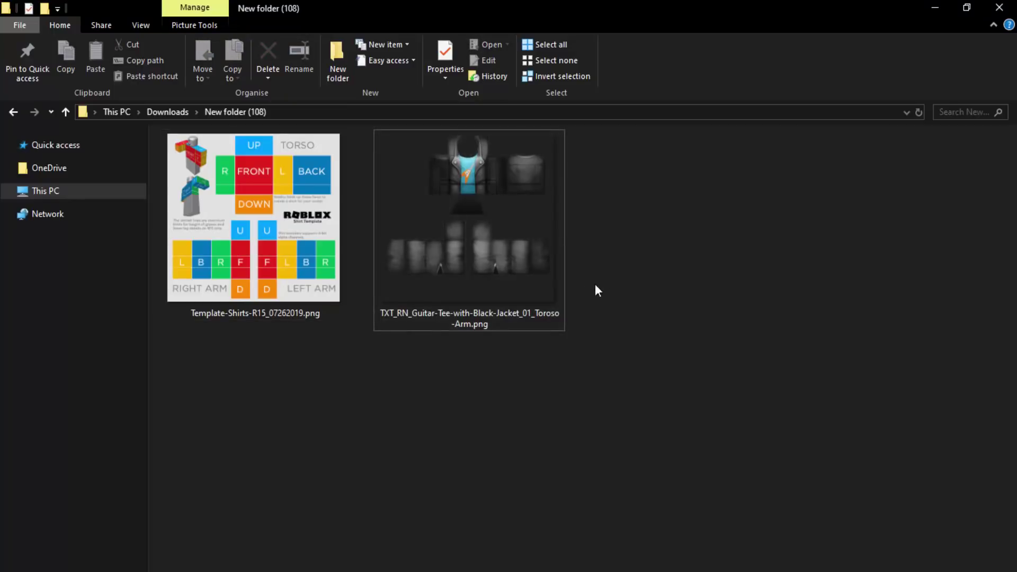
Open the shirt texture TXT_RN_Guitar-Tee-with-Black-Jacket_01_Toroso-Arm.png in paint.net
{"action": "left_click", "coordinate": [481, 218]}
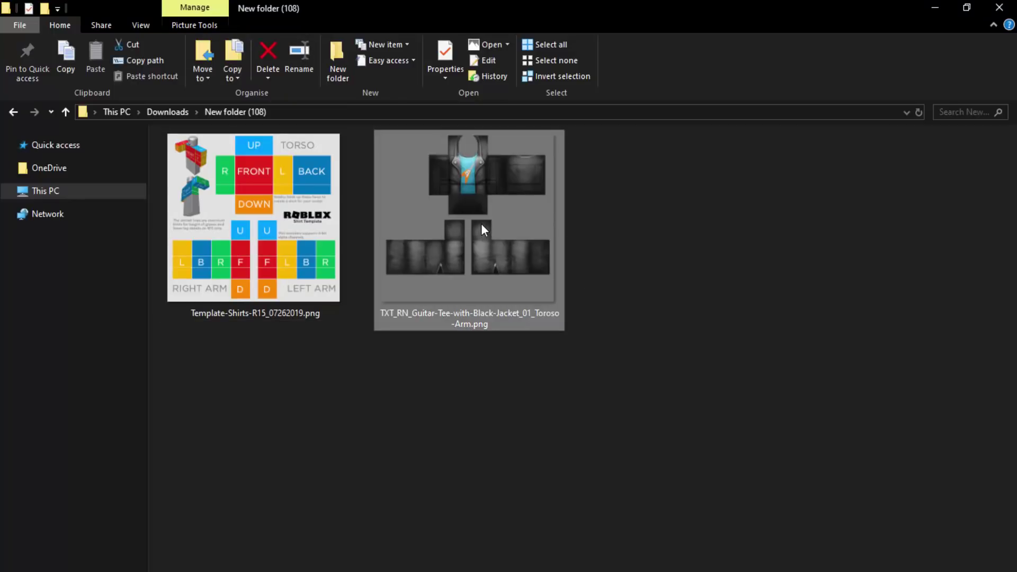
{"action": "right_click", "coordinate": [482, 224]}
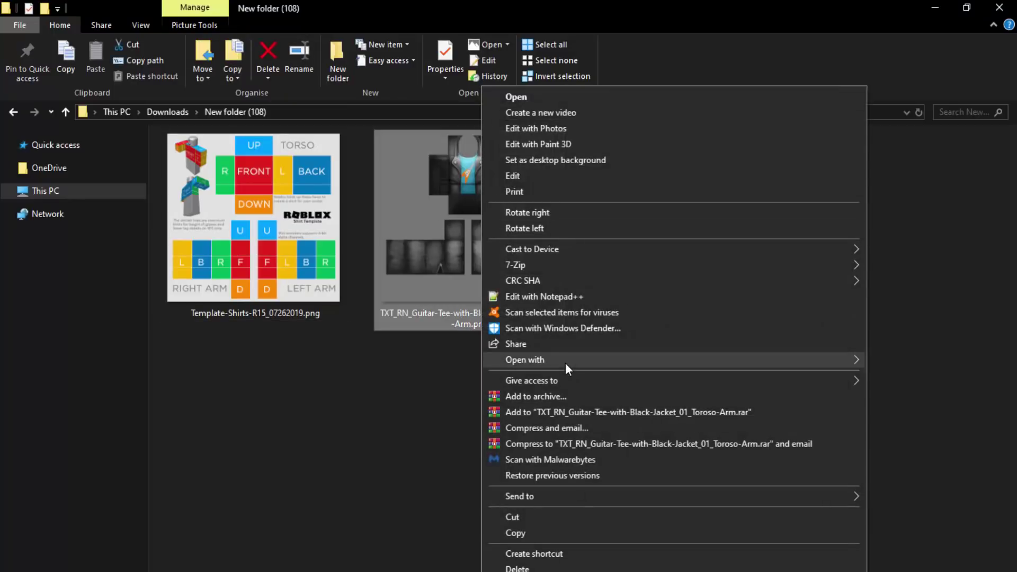
{"action": "mouse_move", "coordinate": [564, 362]}
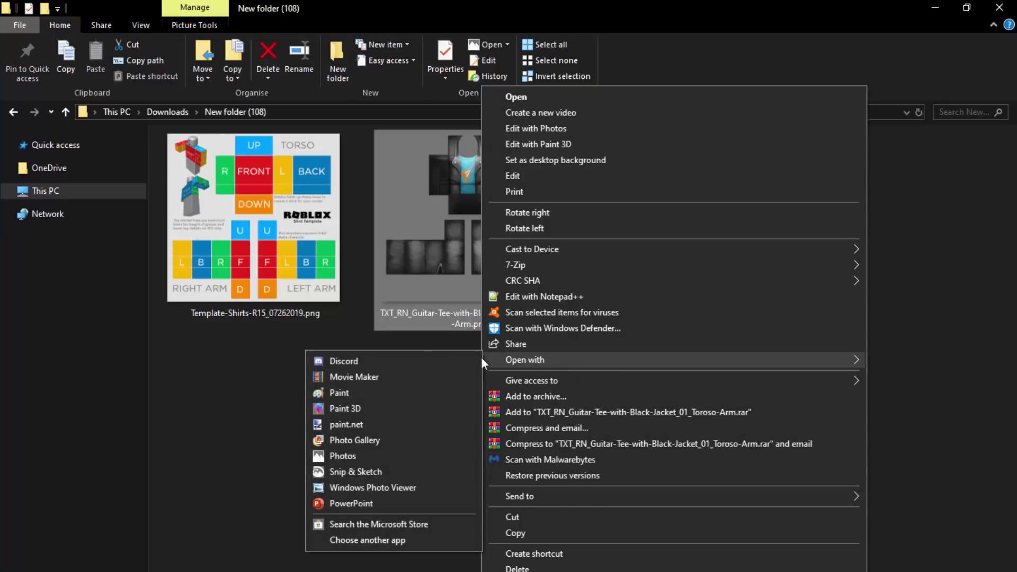
{"action": "left_click", "coordinate": [351, 425]}
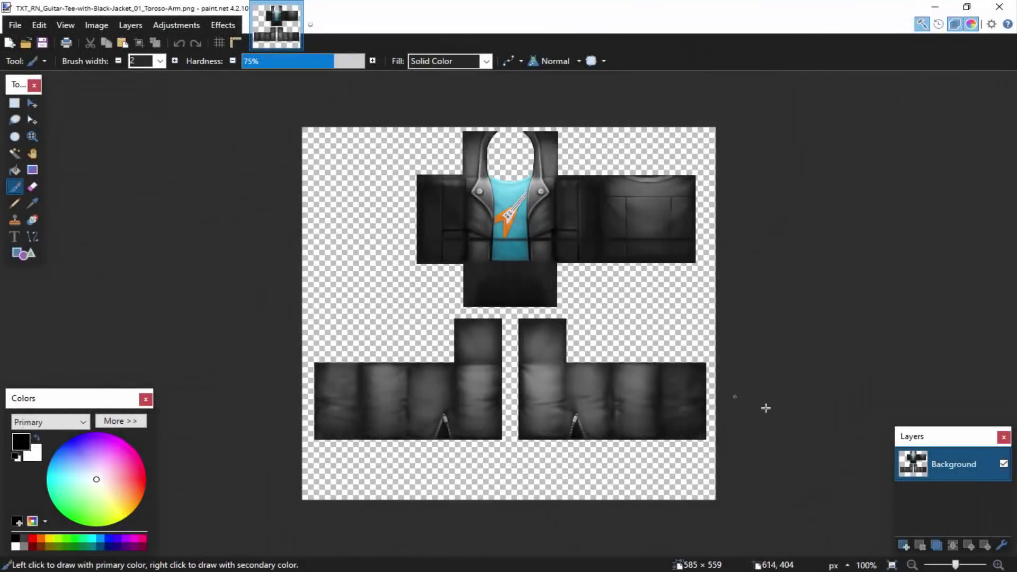
Add a new layer above the shirt texture and paste the copied Template-Shirts-R15_07262019.png image onto it
{"action": "left_click", "coordinate": [904, 546]}
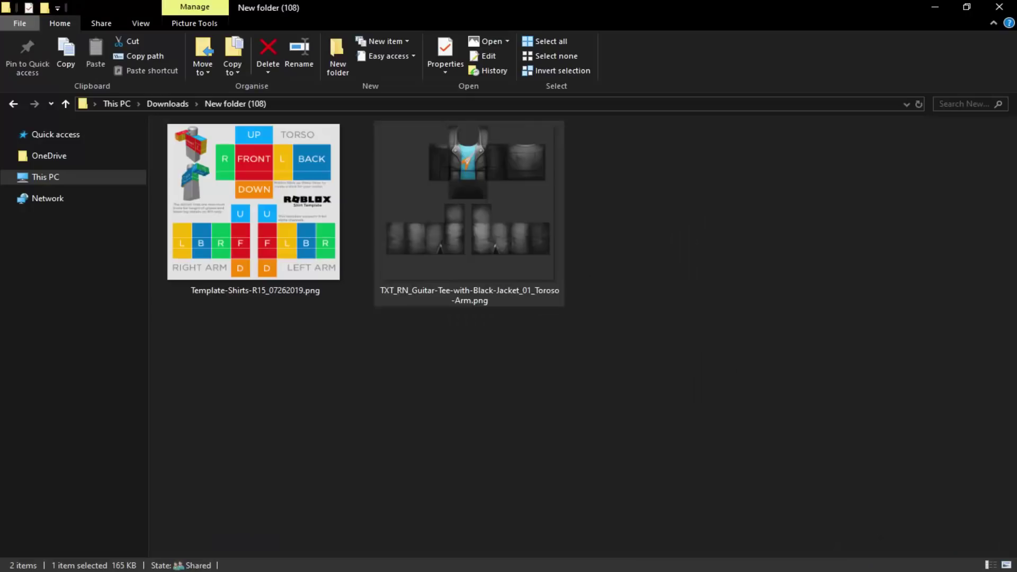
{"action": "left_click", "coordinate": [285, 253]}
{"action": "right_click", "coordinate": [285, 254]}
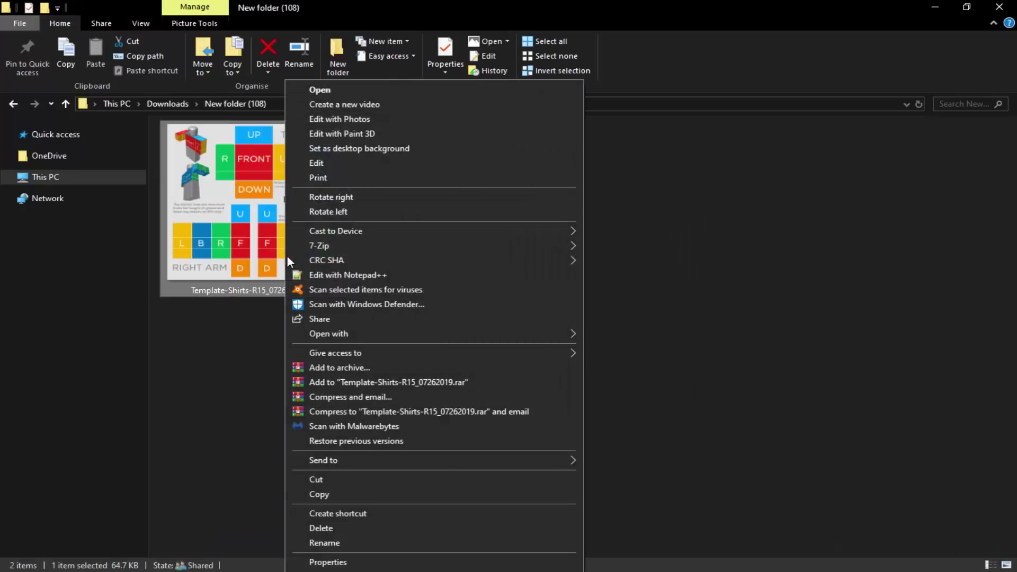
{"action": "left_click", "coordinate": [334, 495]}
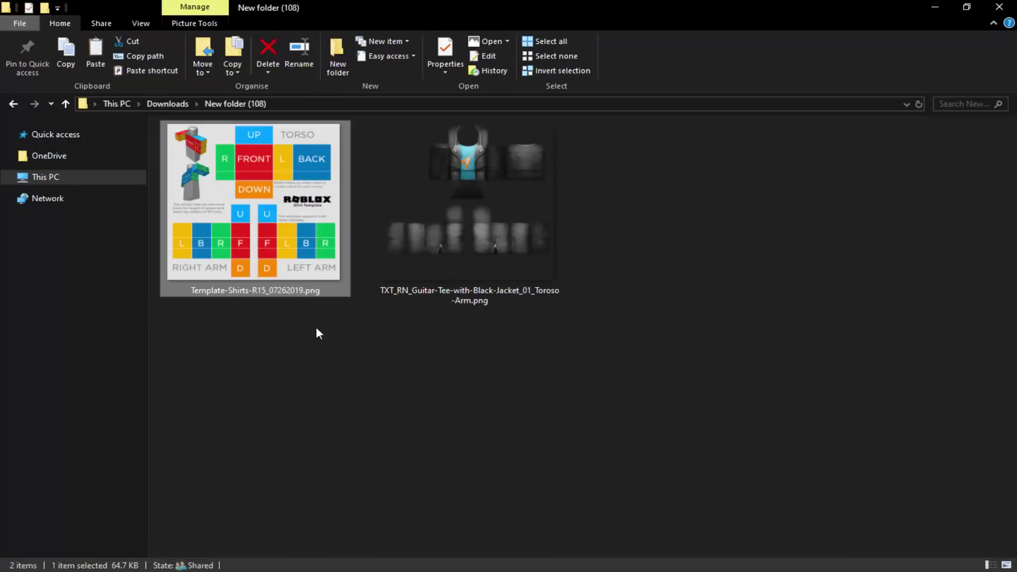
{"action": "key", "text": "alt+Tab"}
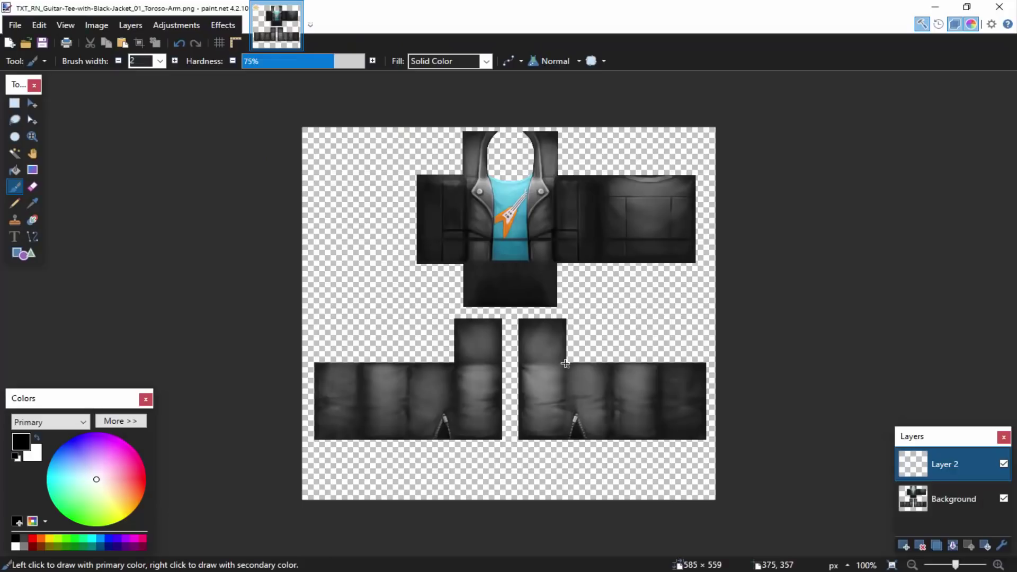
{"action": "key", "text": "ctrl+v"}
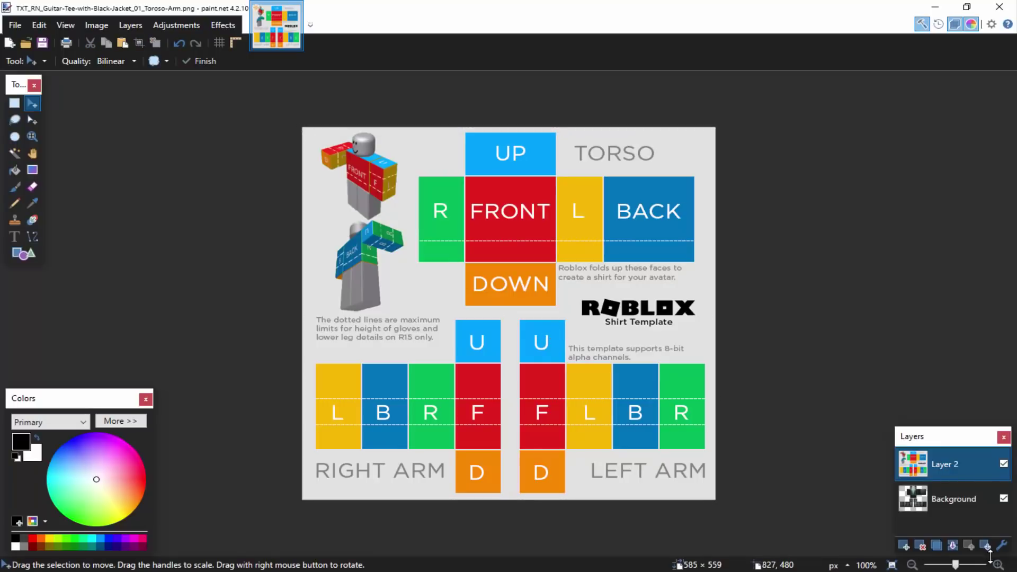
Clear the 128 × 128 px FRONT torso square from the template layer and merge that layer down onto the shirt texture
{"action": "scroll", "coordinate": [579, 403], "scroll_direction": "up", "scroll_amount": 3}
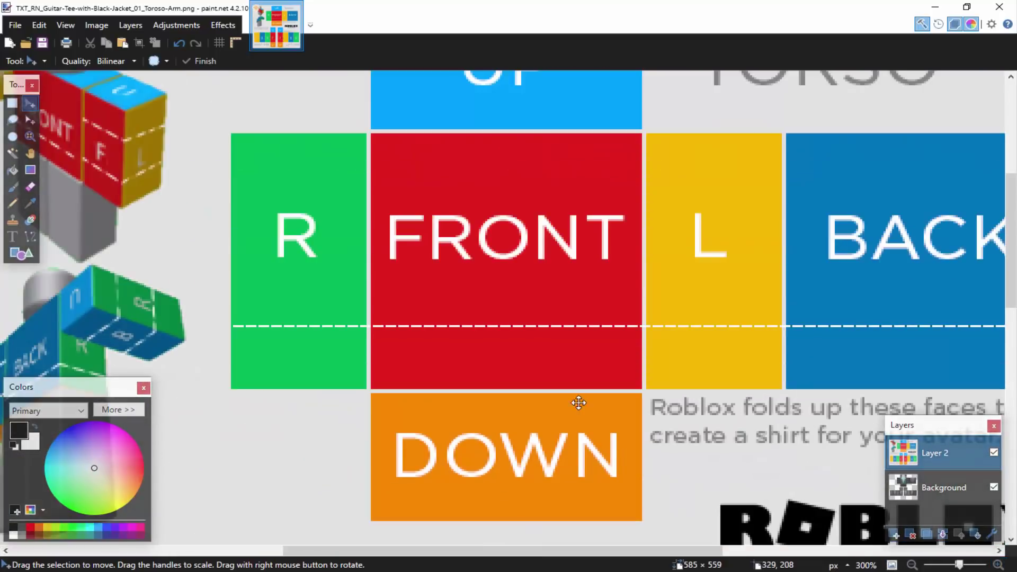
{"action": "left_click", "coordinate": [12, 103]}
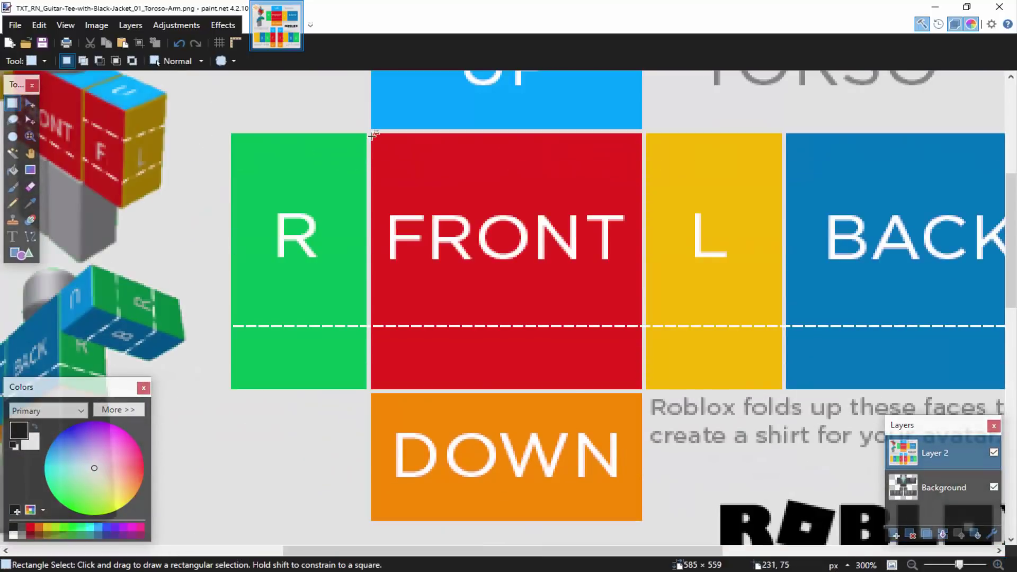
{"action": "mouse_move", "coordinate": [374, 137]}
{"action": "left_mouse_down"}
{"action": "mouse_move", "coordinate": [564, 295]}
{"action": "mouse_move", "coordinate": [641, 389]}
{"action": "mouse_move", "coordinate": [594, 265]}
{"action": "mouse_move", "coordinate": [443, 159]}
{"action": "mouse_move", "coordinate": [371, 131]}
{"action": "left_mouse_up"}
{"action": "left_click", "coordinate": [637, 386]}
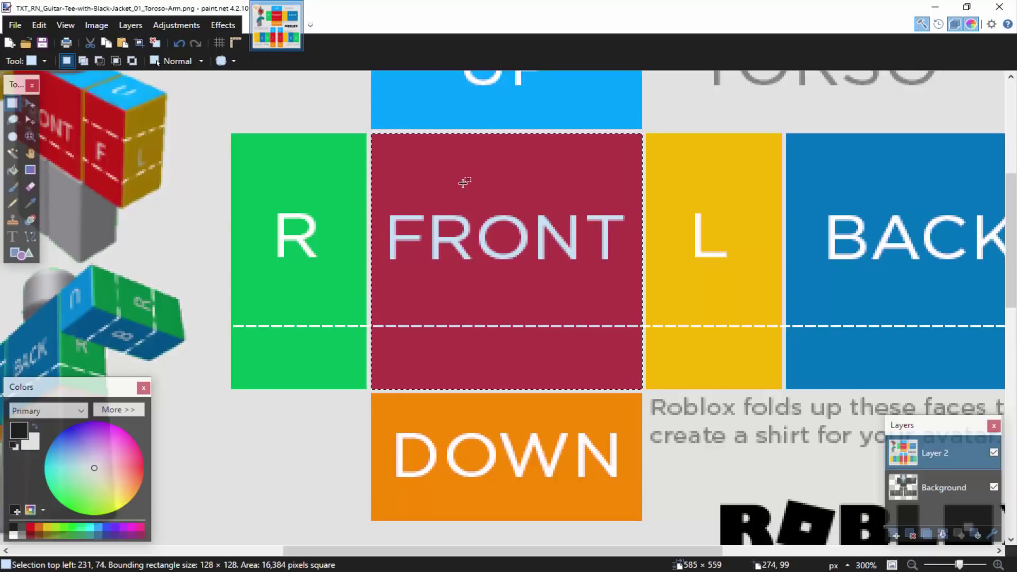
{"action": "key", "text": "ctrl+v"}
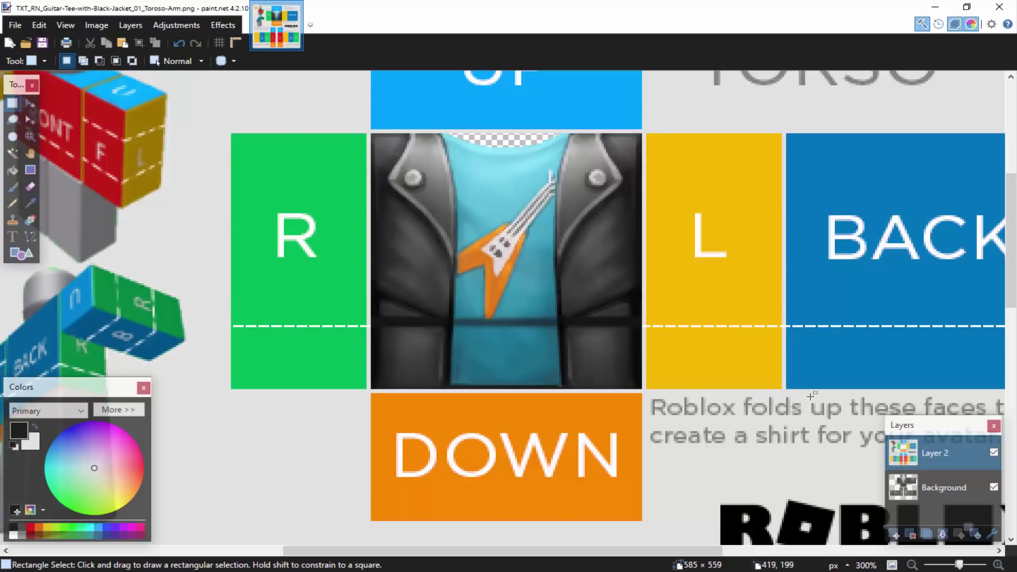
{"action": "left_click", "coordinate": [942, 534]}
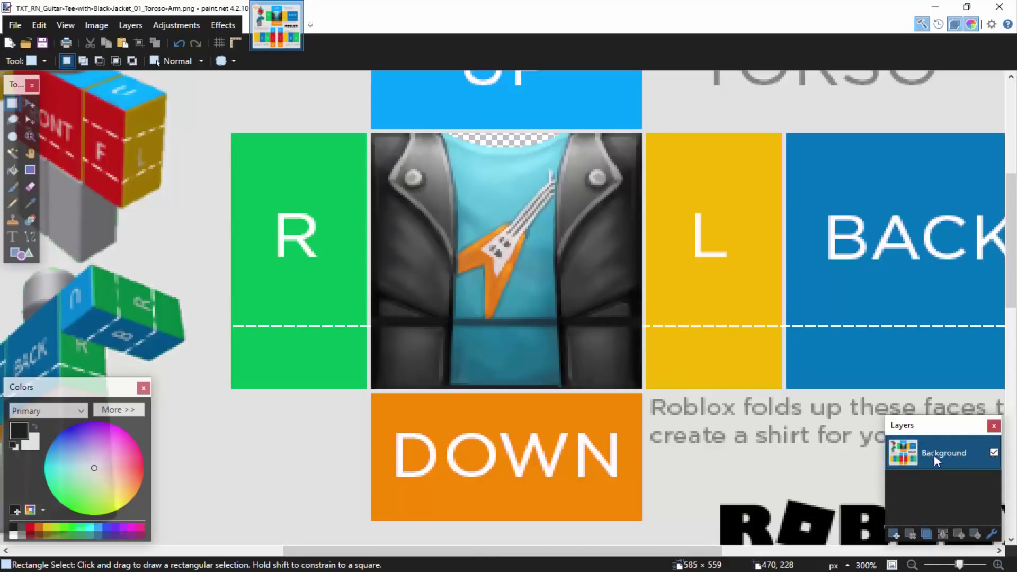
Cover most of the guitar's neck with plain blue shirt fabric using the Clone Stamp at brush width 20
{"action": "left_click", "coordinate": [912, 565]}
{"action": "left_click", "coordinate": [912, 565]}
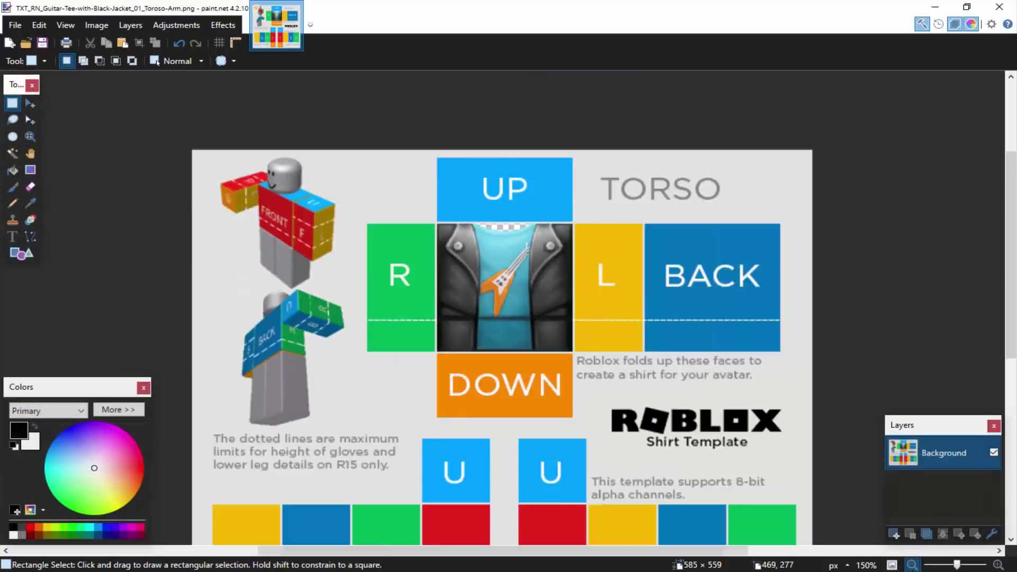
{"action": "left_click", "coordinate": [912, 565]}
{"action": "left_click", "coordinate": [912, 565]}
{"action": "left_click", "coordinate": [999, 565]}
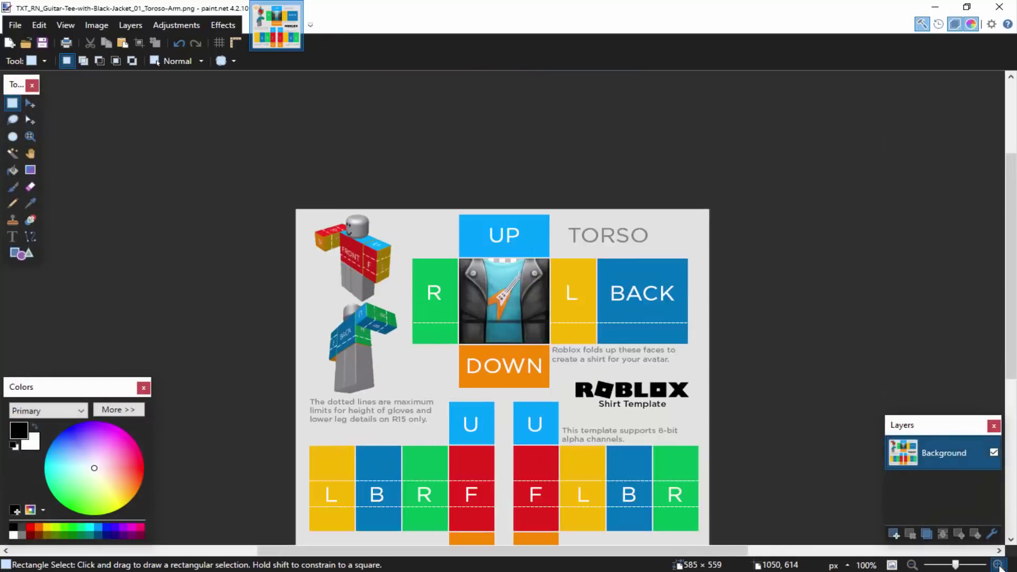
{"action": "left_click", "coordinate": [998, 565]}
{"action": "left_click", "coordinate": [998, 565]}
{"action": "left_click", "coordinate": [998, 565]}
{"action": "scroll", "coordinate": [628, 405], "scroll_direction": "up", "scroll_amount": 1}
{"action": "left_click", "coordinate": [999, 565]}
{"action": "scroll", "coordinate": [385, 194], "scroll_direction": "up", "scroll_amount": 1}
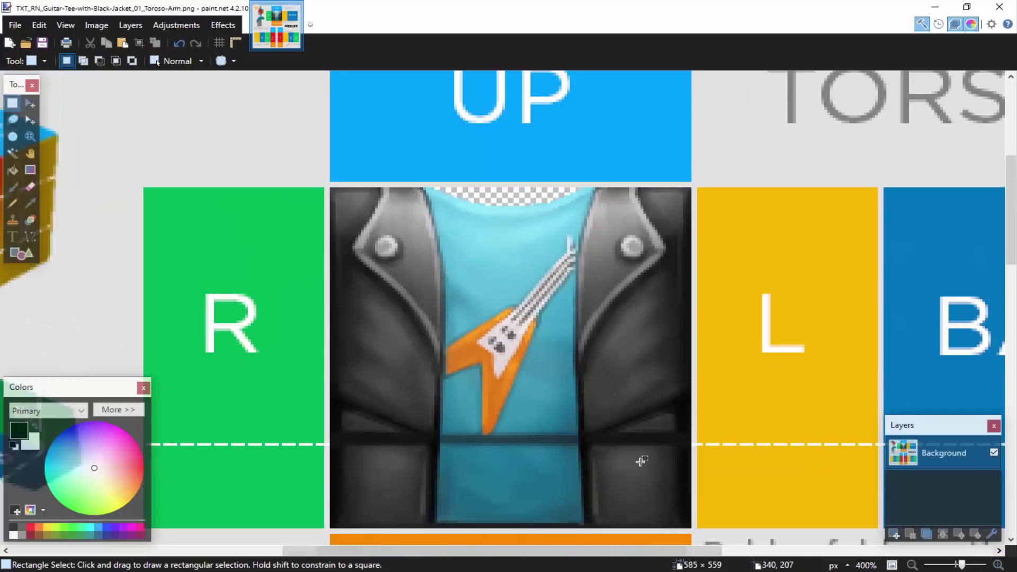
{"action": "mouse_move", "coordinate": [332, 190]}
{"action": "left_mouse_down"}
{"action": "mouse_move", "coordinate": [652, 477]}
{"action": "mouse_move", "coordinate": [690, 529]}
{"action": "left_mouse_up"}
{"action": "key", "text": "l"}
{"action": "key", "text": "ctrl+d"}
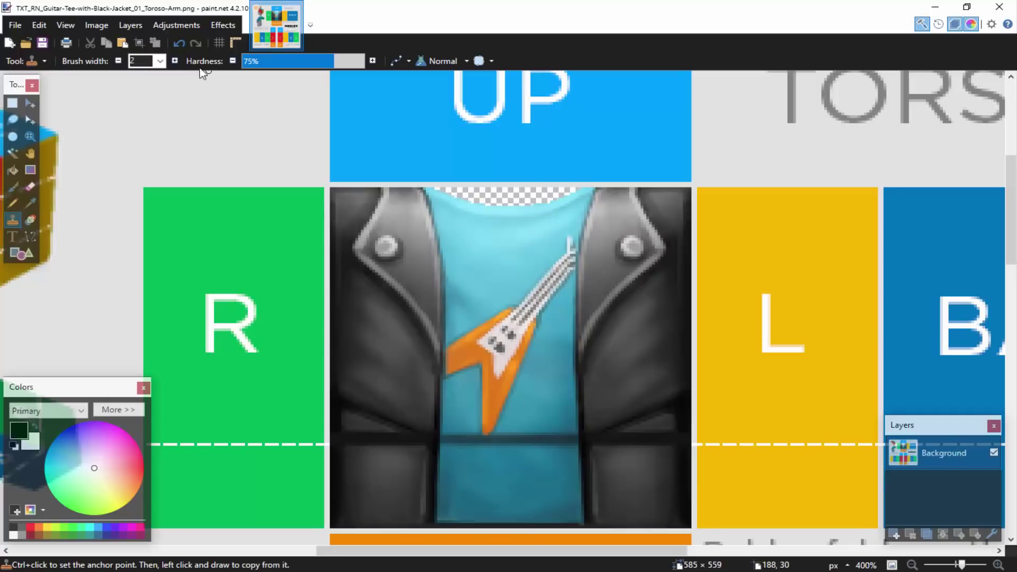
{"action": "left_click", "coordinate": [160, 61]}
{"action": "left_click", "coordinate": [149, 214]}
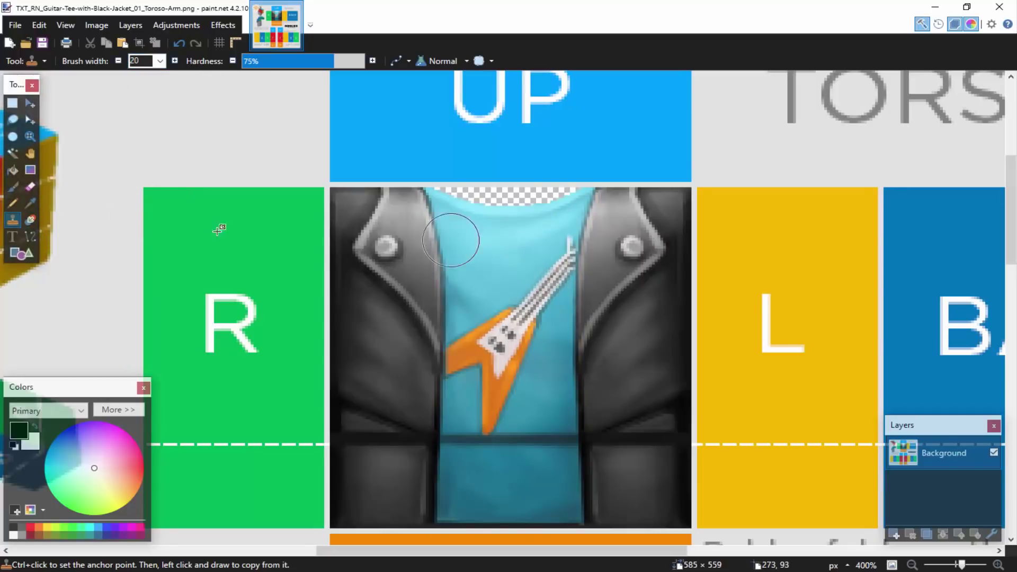
{"action": "left_click", "coordinate": [515, 260], "text": "ctrl"}
{"action": "left_click", "coordinate": [532, 276]}
{"action": "left_click", "coordinate": [513, 263], "text": "ctrl"}
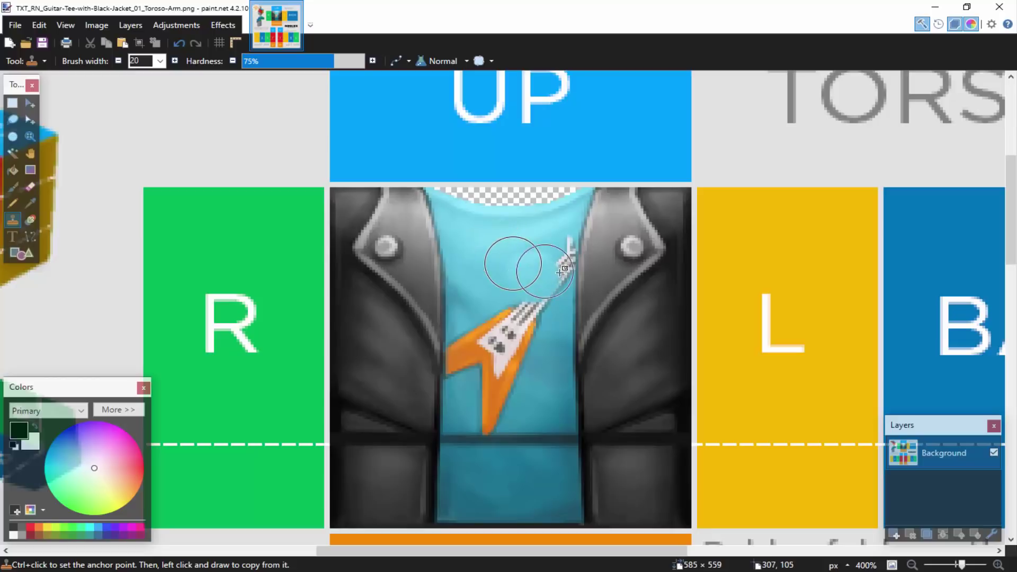
{"action": "mouse_move", "coordinate": [545, 262]}
{"action": "left_mouse_down"}
{"action": "mouse_move", "coordinate": [552, 254]}
{"action": "mouse_move", "coordinate": [518, 245]}
{"action": "left_mouse_up"}
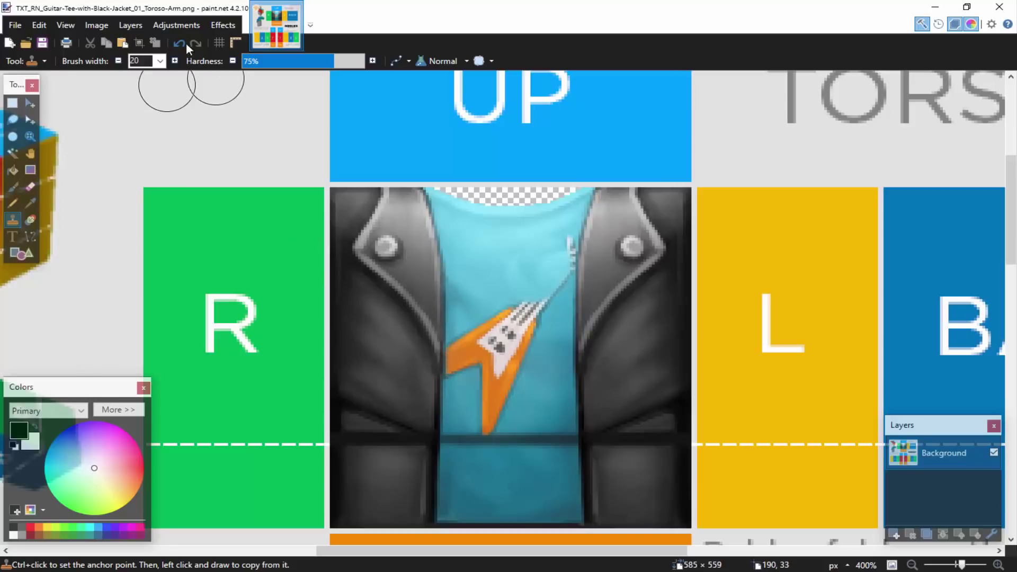
Reduce the Clone Stamp brush width to 10 and clone blue fabric over the guitar's headstock beside the jacket lapel
{"action": "left_click", "coordinate": [160, 61]}
{"action": "left_click", "coordinate": [138, 101]}
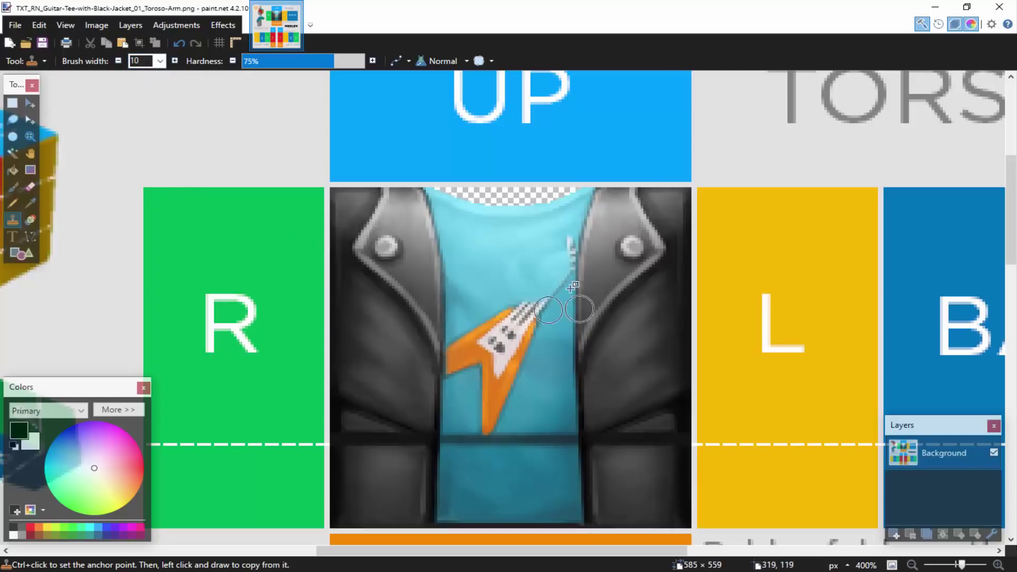
{"action": "mouse_move", "coordinate": [558, 242]}
{"action": "left_mouse_down"}
{"action": "mouse_move", "coordinate": [534, 264]}
{"action": "mouse_move", "coordinate": [560, 256]}
{"action": "left_mouse_up"}
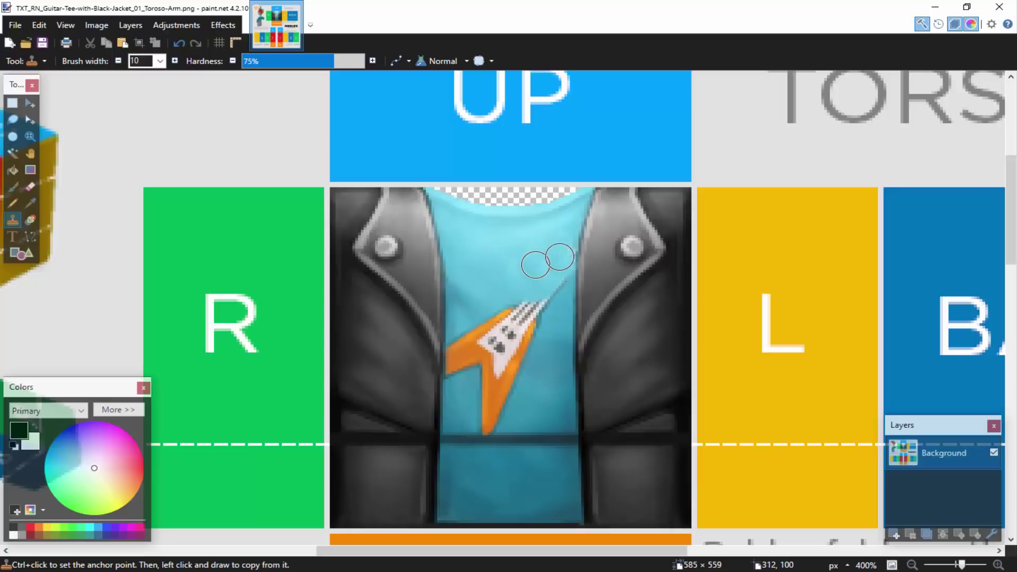
Clone blue fabric over the rest of the guitar's neck and orange body, touching up the shirt at 52% hardness
{"action": "left_click", "coordinate": [556, 344], "text": "ctrl"}
{"action": "mouse_move", "coordinate": [543, 317]}
{"action": "left_mouse_down"}
{"action": "mouse_move", "coordinate": [485, 261]}
{"action": "mouse_move", "coordinate": [548, 294]}
{"action": "mouse_move", "coordinate": [558, 320]}
{"action": "mouse_move", "coordinate": [554, 298]}
{"action": "mouse_move", "coordinate": [508, 267]}
{"action": "mouse_move", "coordinate": [560, 287]}
{"action": "left_mouse_up"}
{"action": "left_click", "coordinate": [524, 281], "text": "ctrl"}
{"action": "mouse_move", "coordinate": [492, 292]}
{"action": "left_mouse_down"}
{"action": "mouse_move", "coordinate": [530, 310]}
{"action": "mouse_move", "coordinate": [506, 296]}
{"action": "mouse_move", "coordinate": [545, 325]}
{"action": "mouse_move", "coordinate": [511, 330]}
{"action": "mouse_move", "coordinate": [551, 356]}
{"action": "mouse_move", "coordinate": [513, 352]}
{"action": "left_mouse_up"}
{"action": "left_click", "coordinate": [553, 356], "text": "ctrl"}
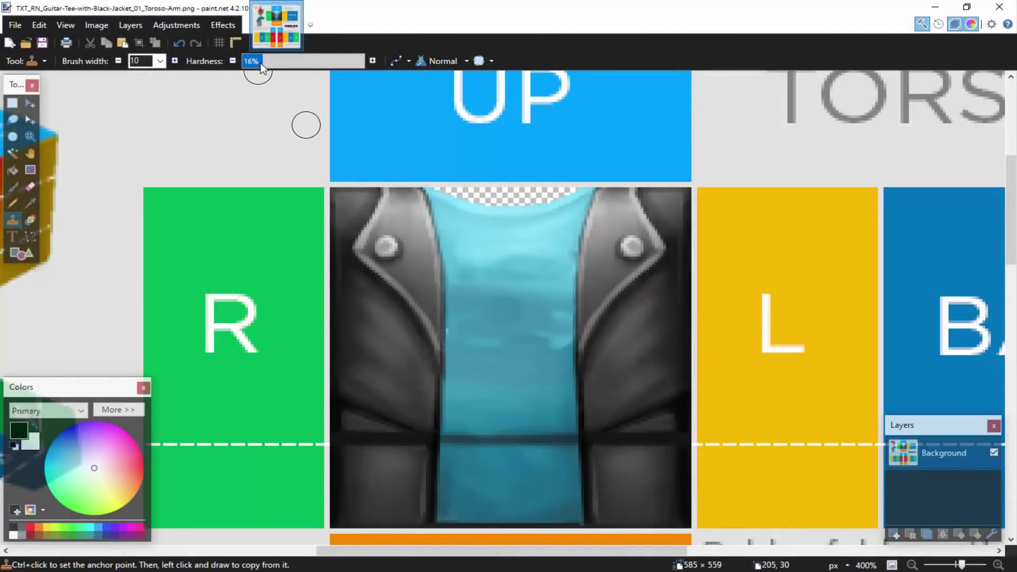
{"action": "left_click", "coordinate": [306, 60]}
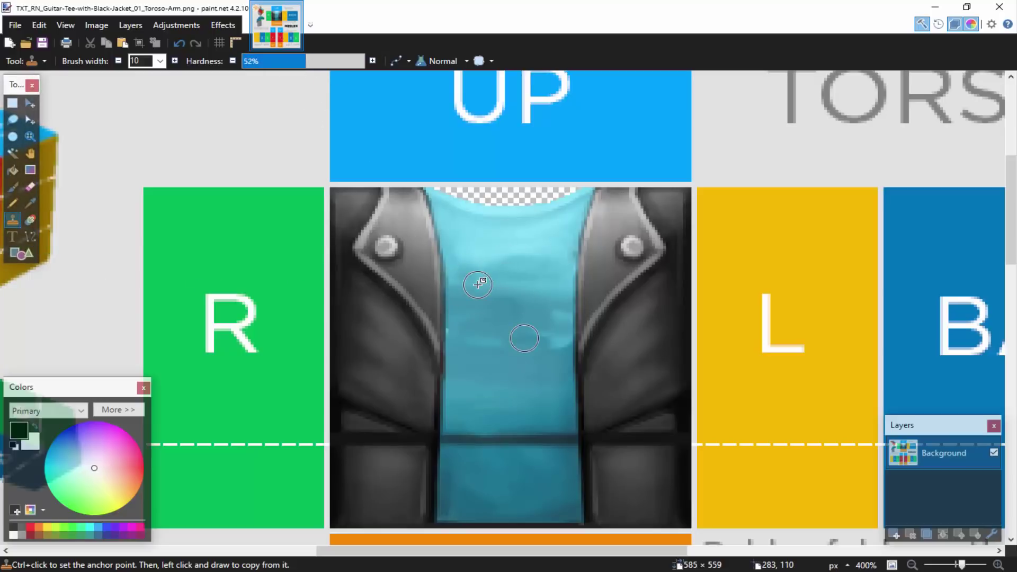
{"action": "left_click", "coordinate": [517, 306]}
Try shifting the whole image's hue to -93 with the Hue / Saturation adjustment
{"action": "left_click", "coordinate": [158, 25]}
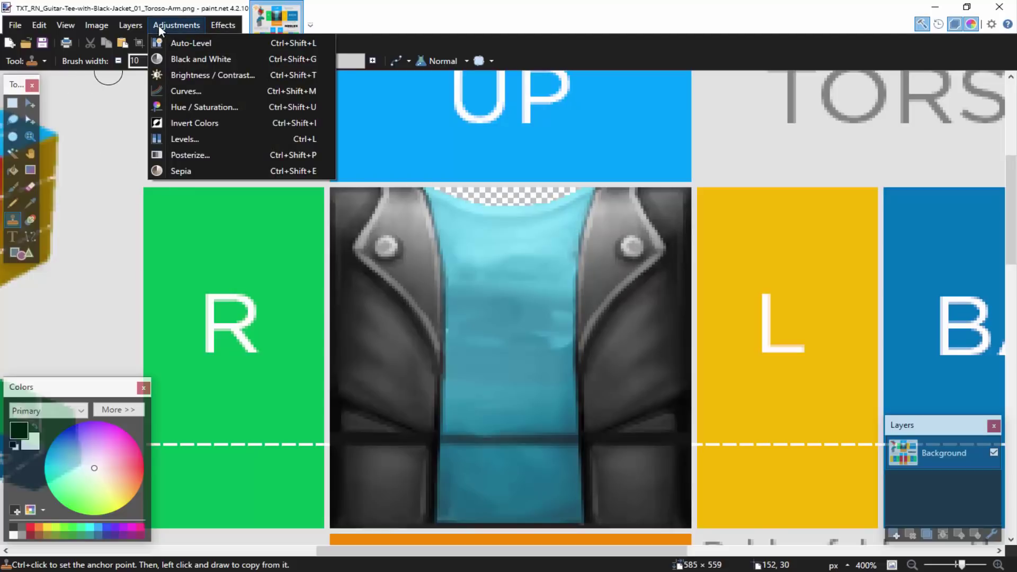
{"action": "left_click", "coordinate": [199, 107]}
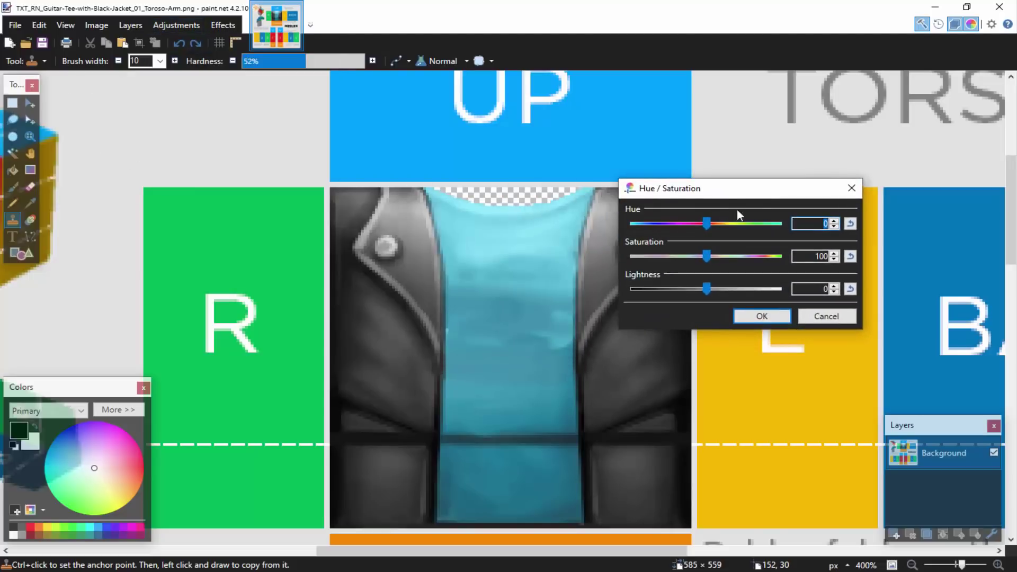
{"action": "left_click_drag", "start_coordinate": [709, 223], "coordinate": [663, 235]}
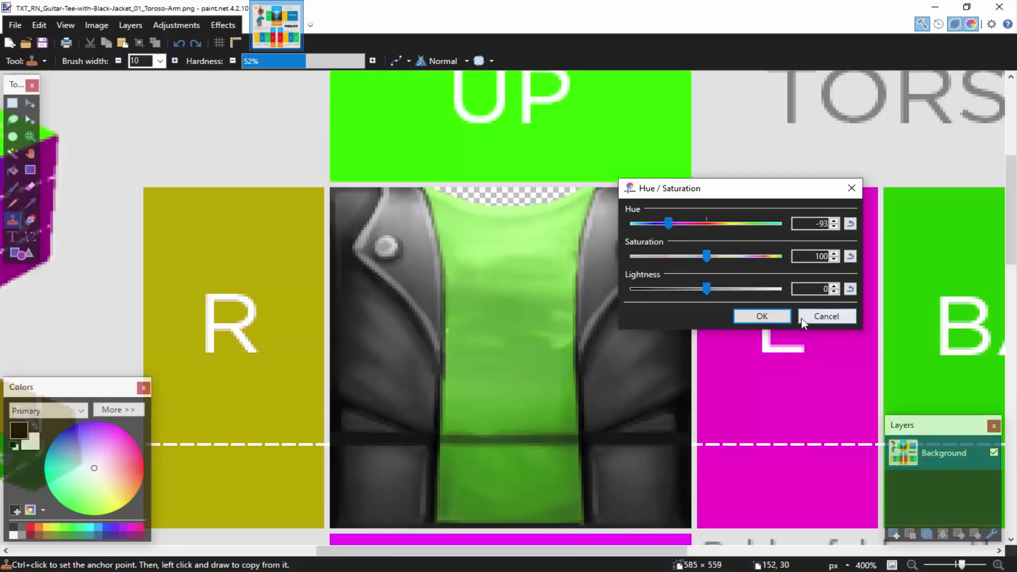
{"action": "left_click", "coordinate": [829, 316]}
Try the Black and White adjustment on the whole image and undo it
{"action": "left_click", "coordinate": [161, 27]}
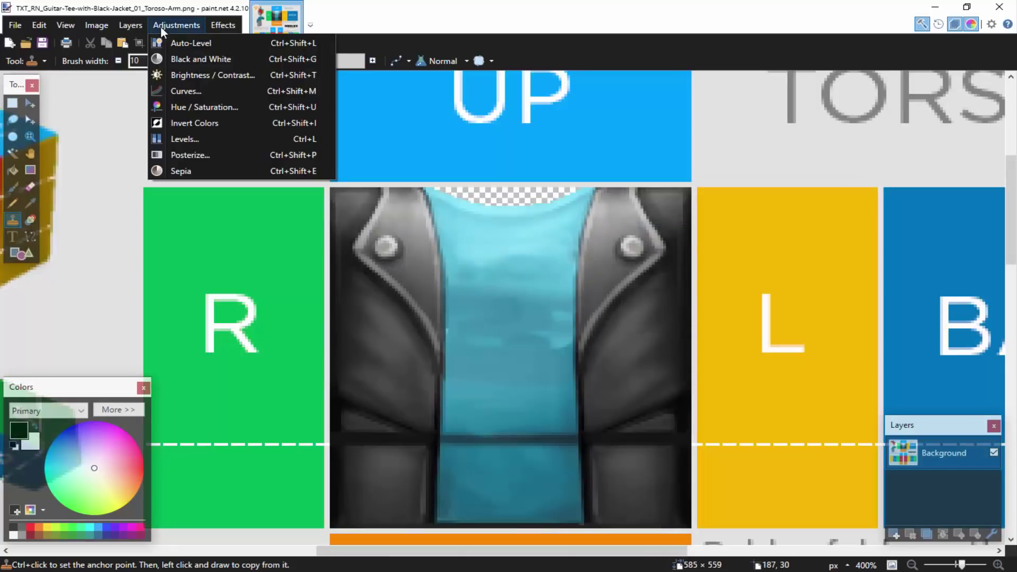
{"action": "left_click", "coordinate": [201, 59]}
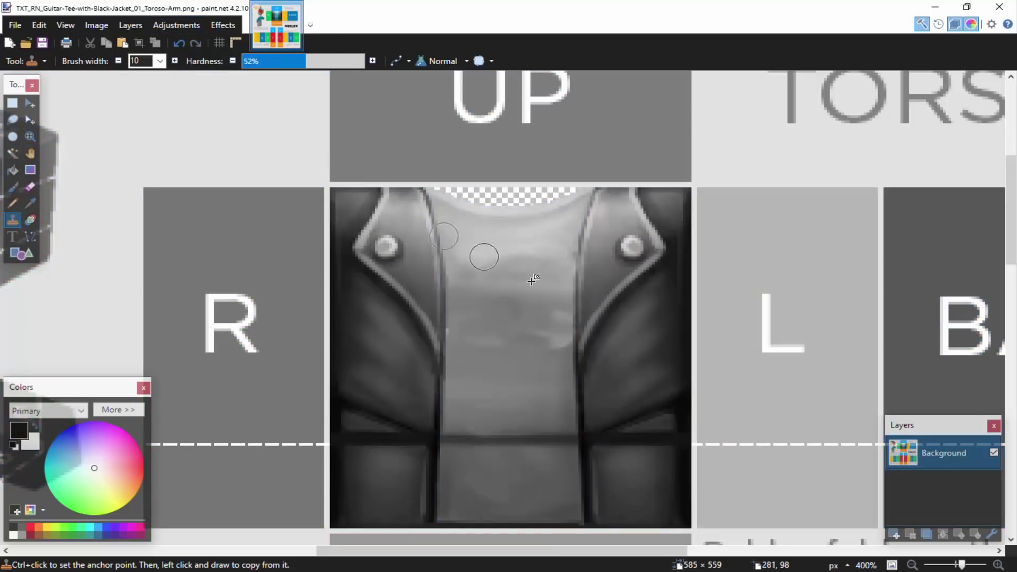
{"action": "left_click", "coordinate": [179, 43]}
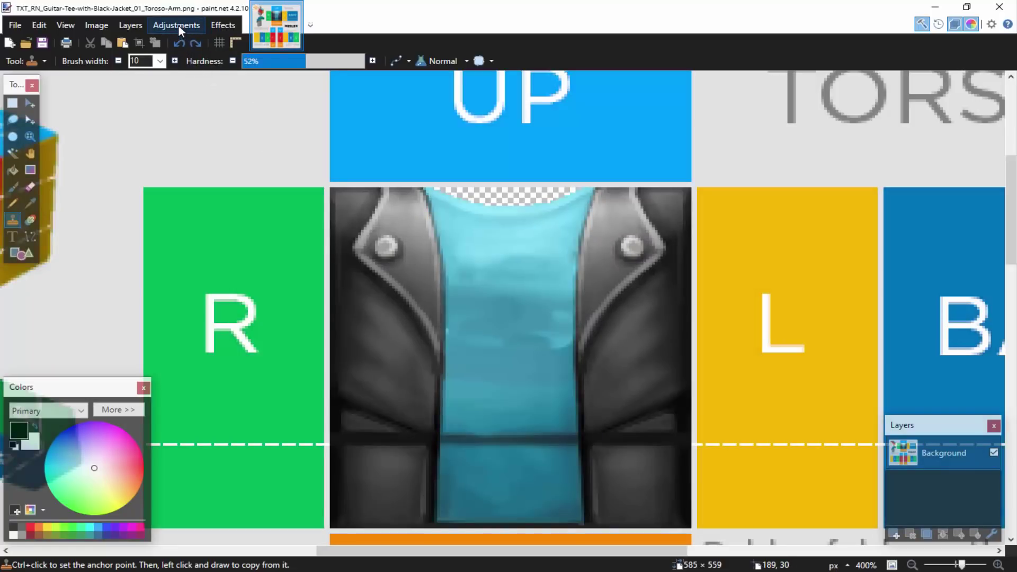
{"action": "left_click", "coordinate": [178, 24]}
{"action": "left_click", "coordinate": [192, 75]}
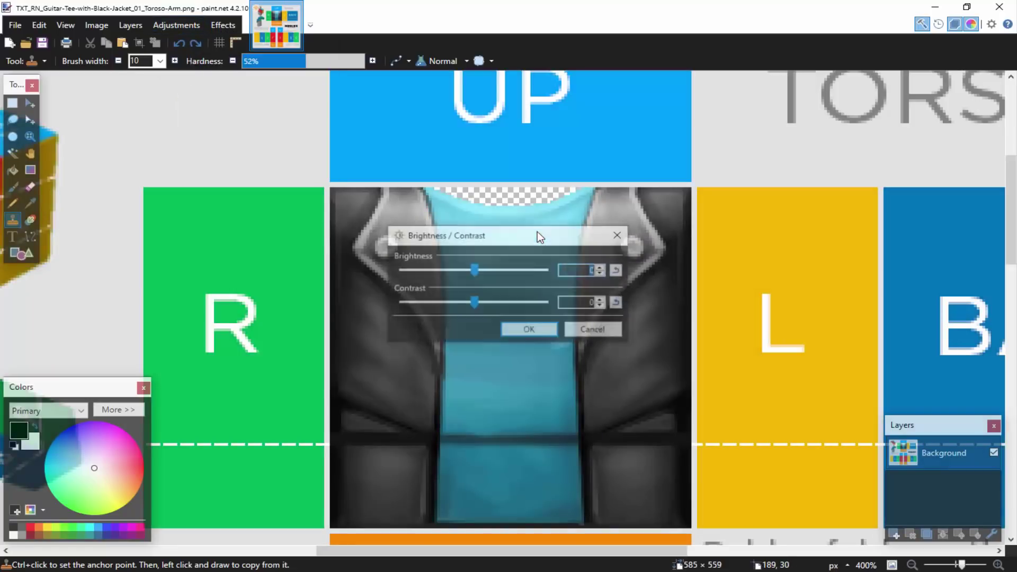
{"action": "left_click", "coordinate": [597, 329]}
Shift the image's hue with Hue / Saturation to turn the blue shirt fabric red
{"action": "left_click", "coordinate": [179, 25]}
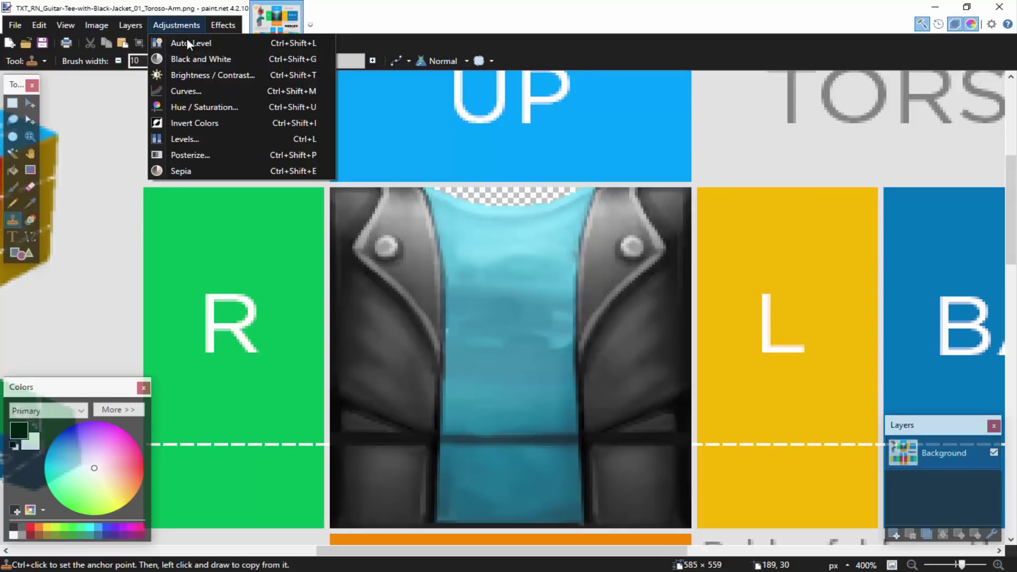
{"action": "left_click", "coordinate": [202, 105]}
{"action": "left_click_drag", "start_coordinate": [587, 225], "coordinate": [810, 206]}
{"action": "left_click_drag", "start_coordinate": [700, 237], "coordinate": [767, 237]}
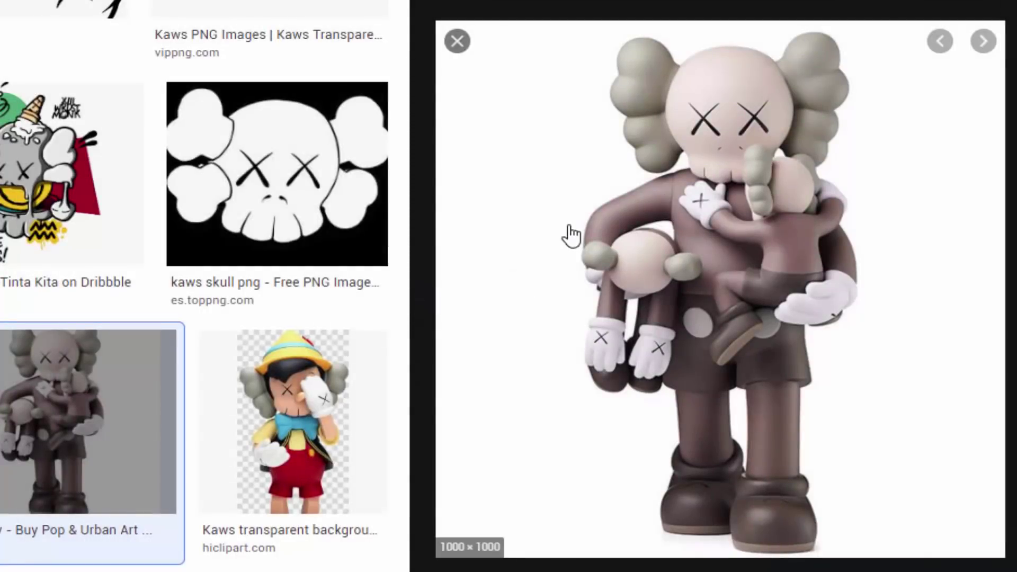
Copy the Kaws figure picture from the web image results and paste it onto a new layer, keeping the canvas size
{"action": "right_click", "coordinate": [640, 192]}
{"action": "left_click", "coordinate": [703, 392]}
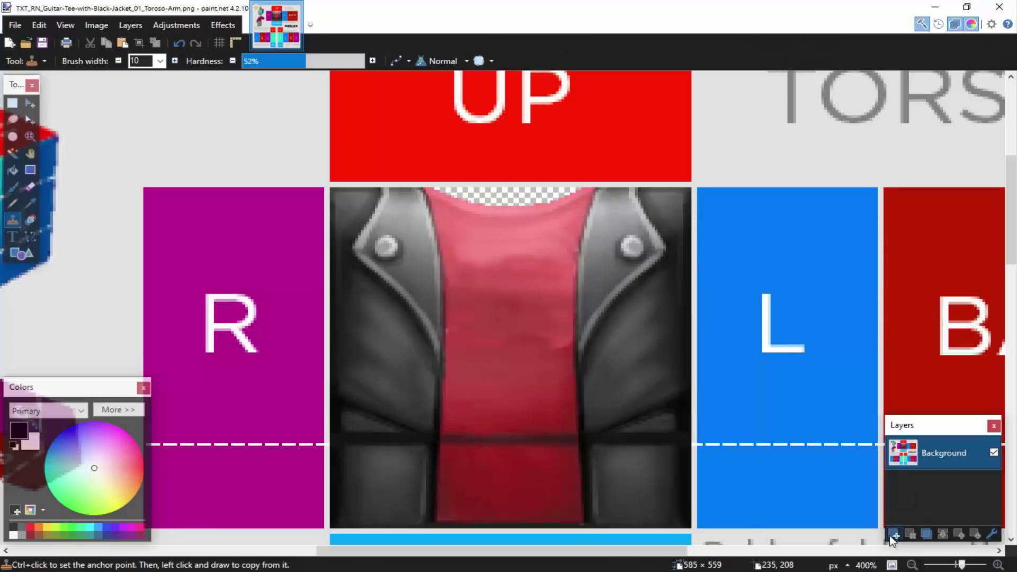
{"action": "left_click", "coordinate": [893, 536]}
{"action": "scroll", "coordinate": [532, 346], "scroll_direction": "down", "scroll_amount": 4}
{"action": "scroll", "coordinate": [531, 346], "scroll_direction": "down", "scroll_amount": 3}
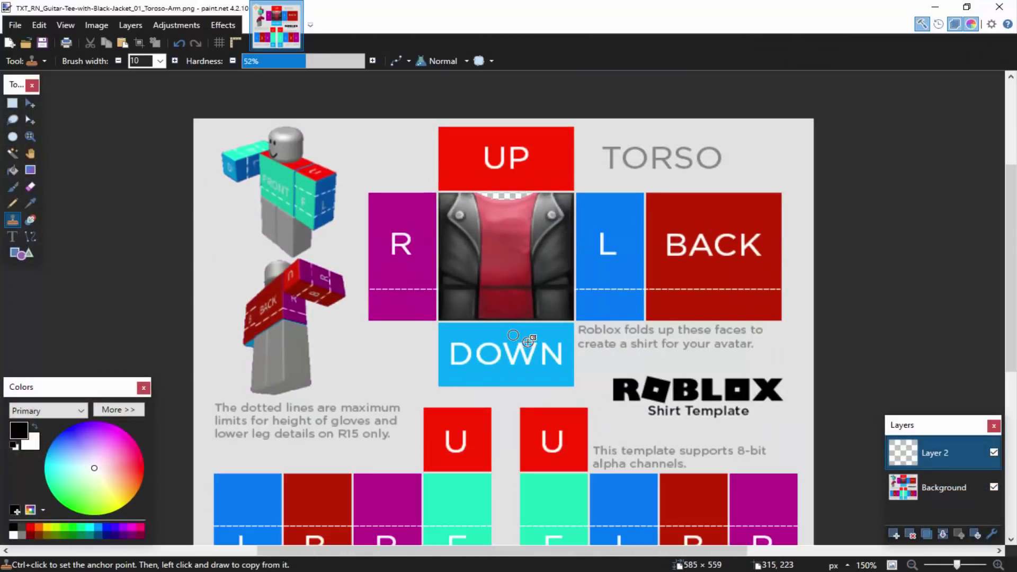
{"action": "key", "text": "ctrl+v"}
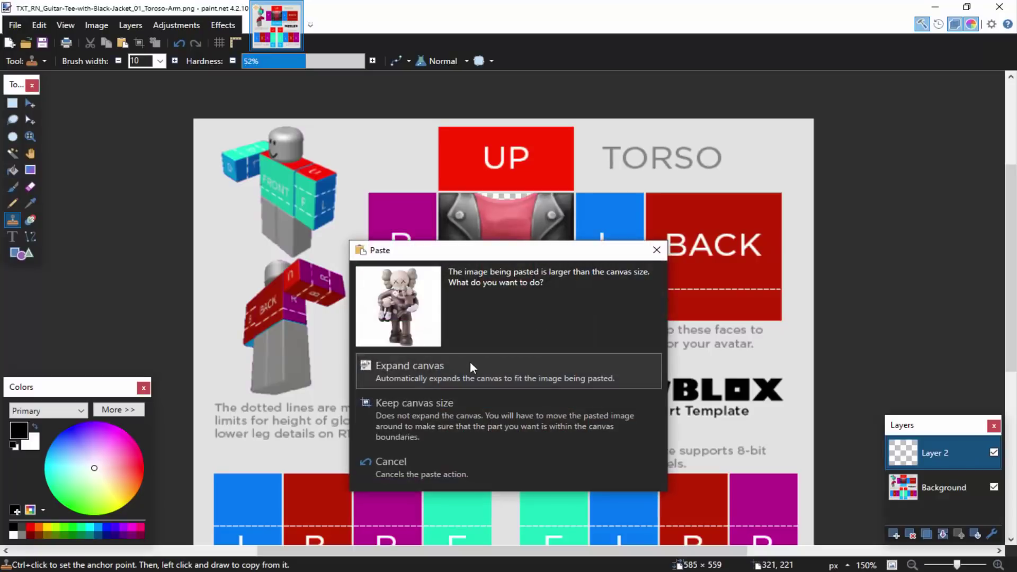
{"action": "left_click", "coordinate": [431, 407]}
Scale the pasted figure picture down to about 390 × 390 px, positioned over the middle of the template
{"action": "left_click", "coordinate": [913, 565]}
{"action": "left_click_drag", "start_coordinate": [400, 280], "coordinate": [424, 271]}
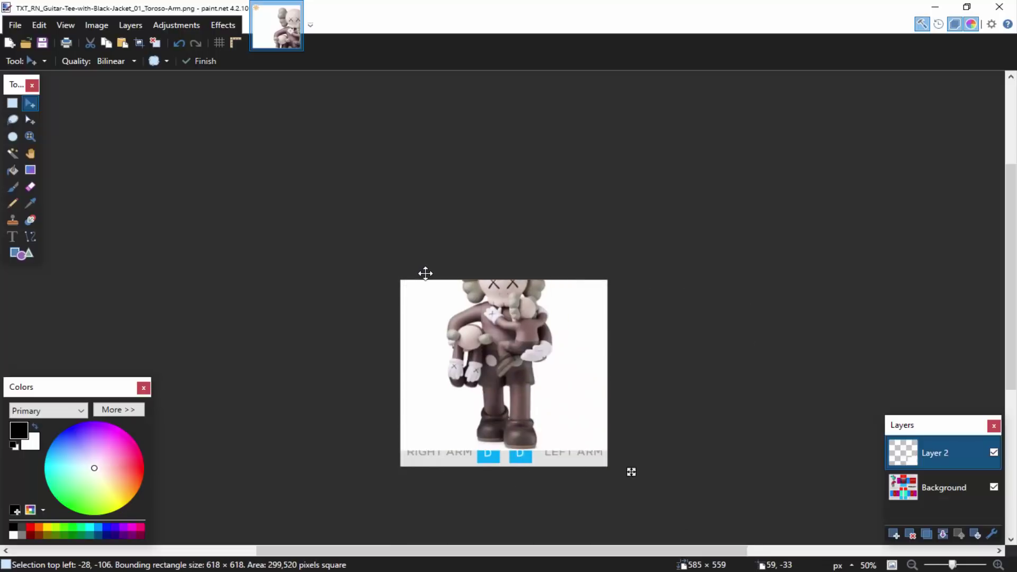
{"action": "left_click_drag", "start_coordinate": [609, 456], "coordinate": [556, 440]}
{"action": "left_click", "coordinate": [998, 565]}
{"action": "left_click", "coordinate": [999, 565]}
{"action": "left_click", "coordinate": [999, 565]}
{"action": "left_click", "coordinate": [999, 565]}
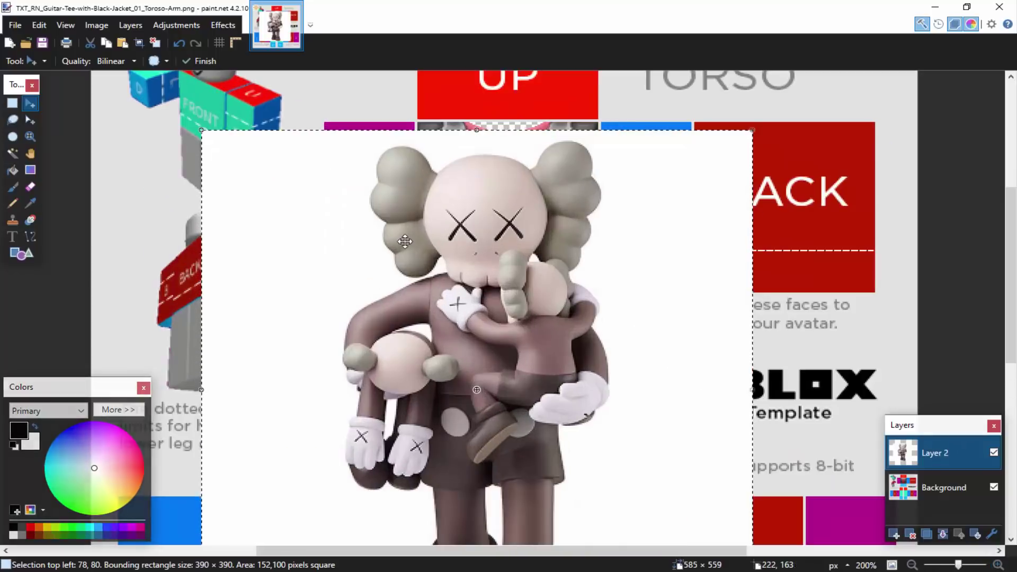
Delete the white background around the figure and in the gaps by its arms using the Magic Wand at 31% tolerance
{"action": "left_click", "coordinate": [12, 153]}
{"action": "left_click", "coordinate": [236, 166]}
{"action": "left_click_drag", "start_coordinate": [352, 61], "coordinate": [332, 61]}
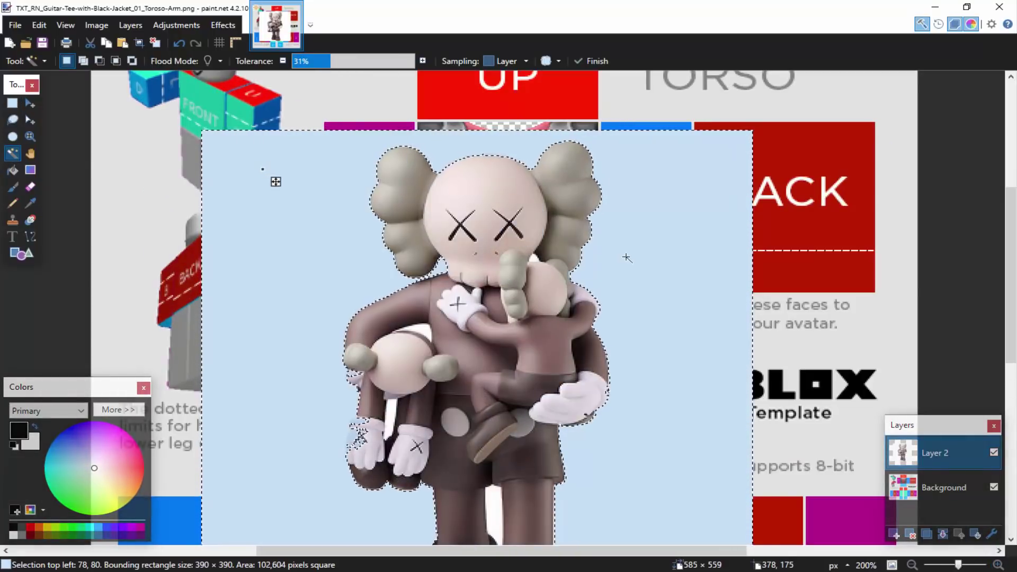
{"action": "key", "text": "Delete"}
{"action": "left_click", "coordinate": [389, 416]}
{"action": "key", "text": "Delete"}
{"action": "left_click", "coordinate": [423, 332]}
{"action": "key", "text": "Delete"}
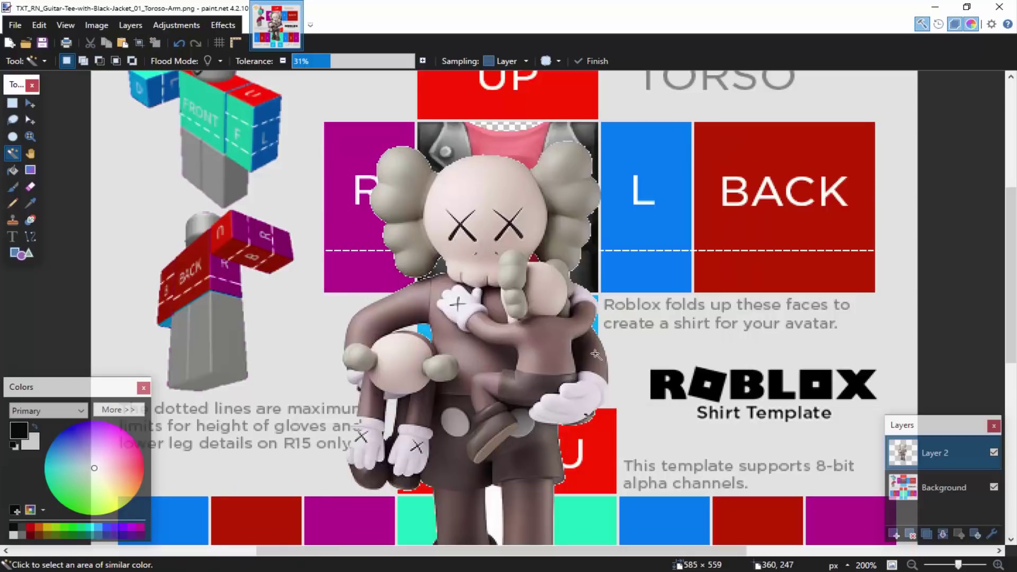
{"action": "scroll", "coordinate": [591, 354], "scroll_direction": "down", "scroll_amount": 3}
{"action": "left_click", "coordinate": [503, 380]}
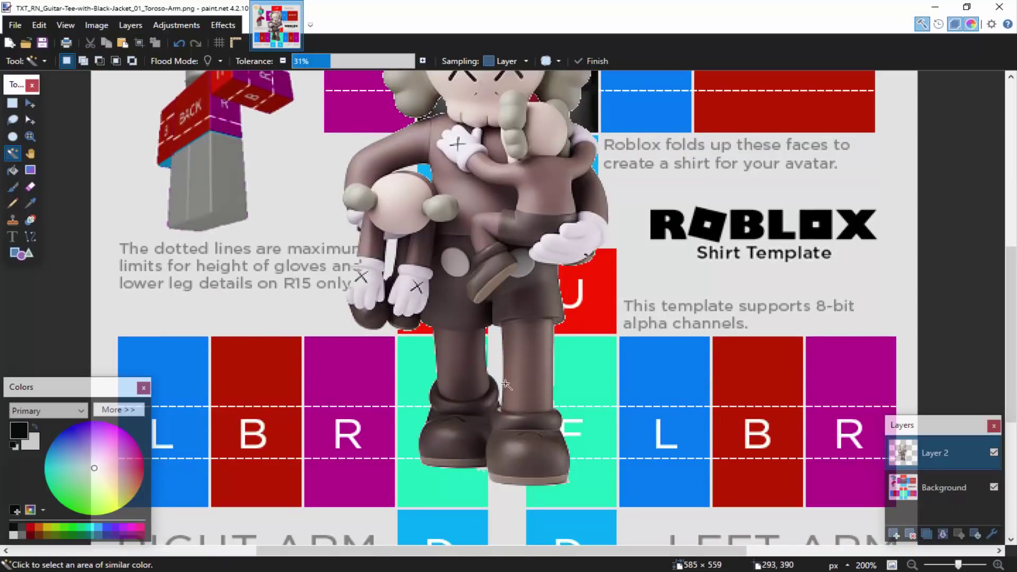
{"action": "scroll", "coordinate": [555, 349], "scroll_direction": "up", "scroll_amount": 3}
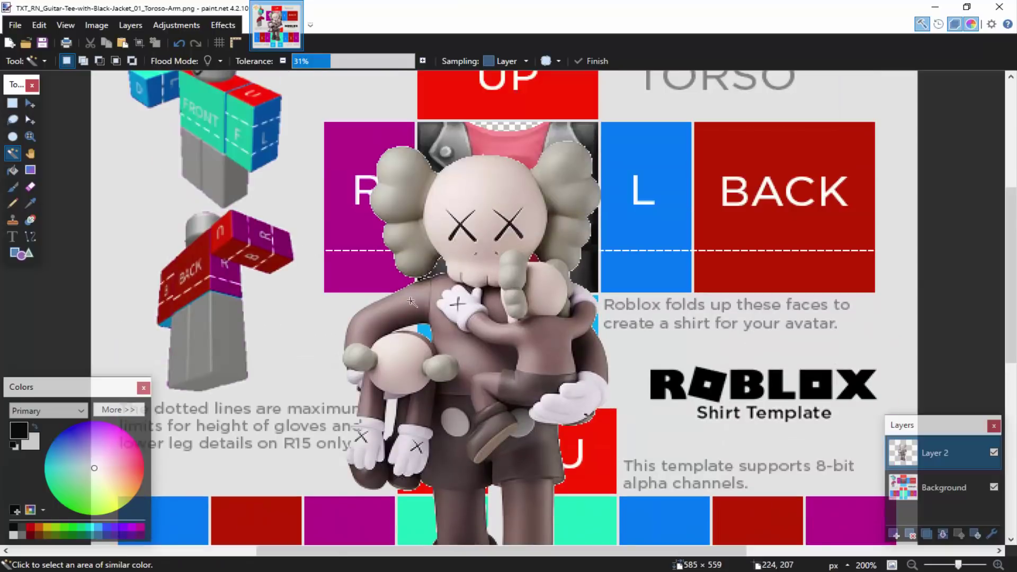
Select the figure with a rectangle about 193 × 385 px and shrink it to about 50 × 99 px over the torso front
{"action": "left_click", "coordinate": [12, 103]}
{"action": "left_click_drag", "start_coordinate": [320, 115], "coordinate": [341, 189]}
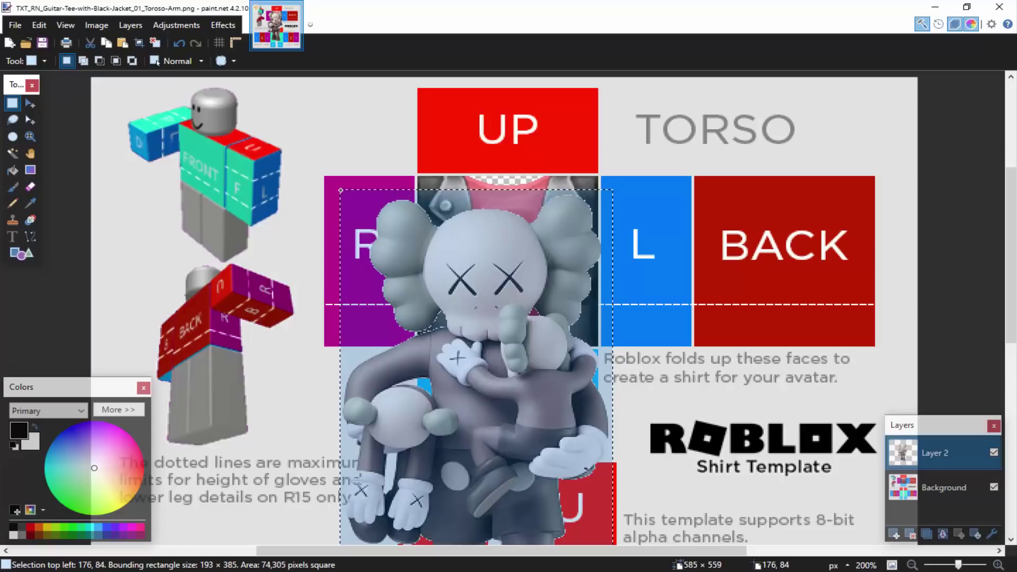
{"action": "key", "text": "m"}
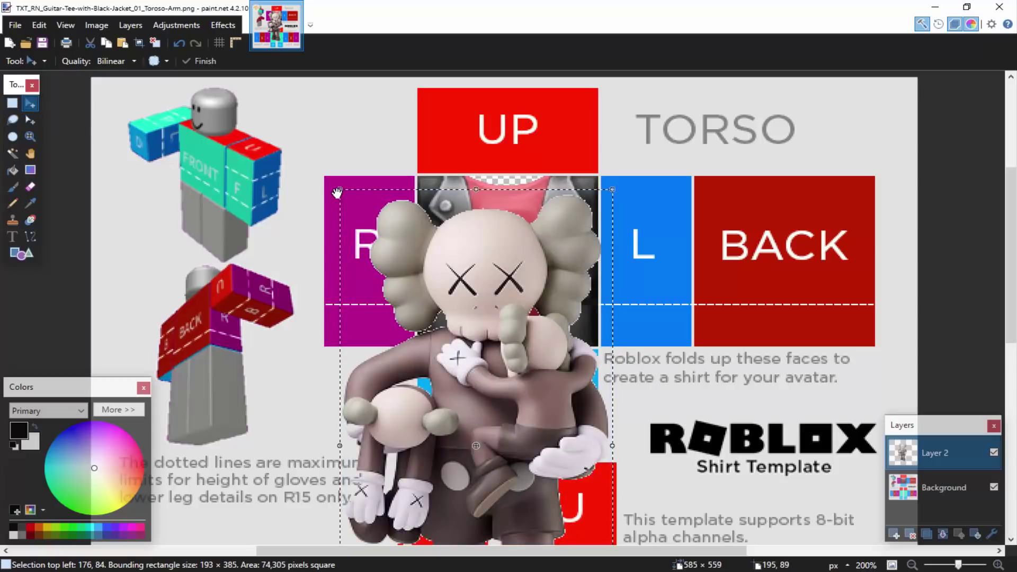
{"action": "left_click_drag", "start_coordinate": [340, 192], "coordinate": [482, 365]}
{"action": "left_click_drag", "start_coordinate": [534, 474], "coordinate": [502, 197]}
{"action": "left_click_drag", "start_coordinate": [580, 427], "coordinate": [515, 335]}
{"action": "key", "text": "ctrl+z"}
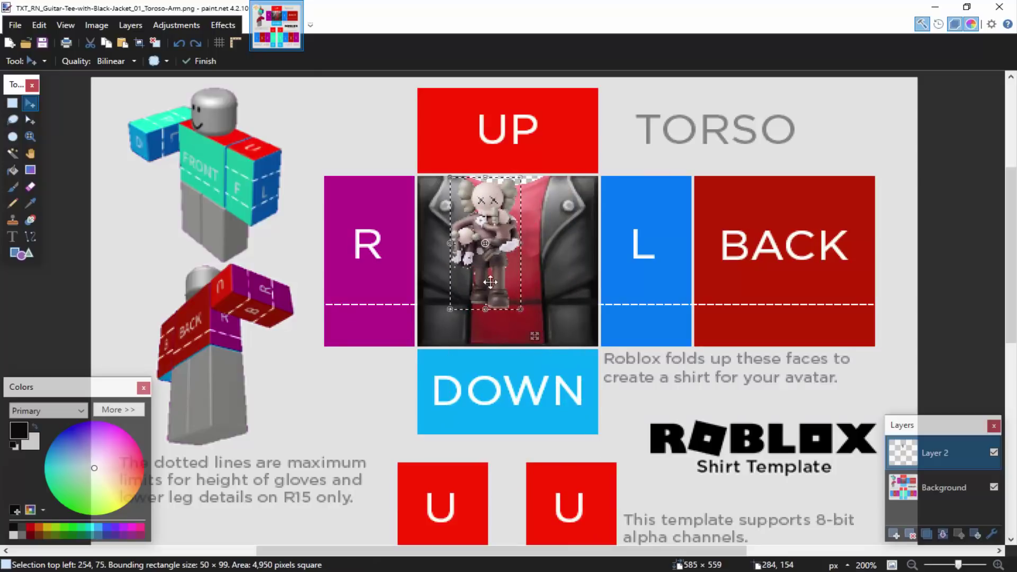
Centre the small figure on the red shirt front and merge its layer down onto the template
{"action": "left_click_drag", "start_coordinate": [484, 279], "coordinate": [507, 294]}
{"action": "scroll", "coordinate": [507, 294], "scroll_direction": "up", "scroll_amount": 2}
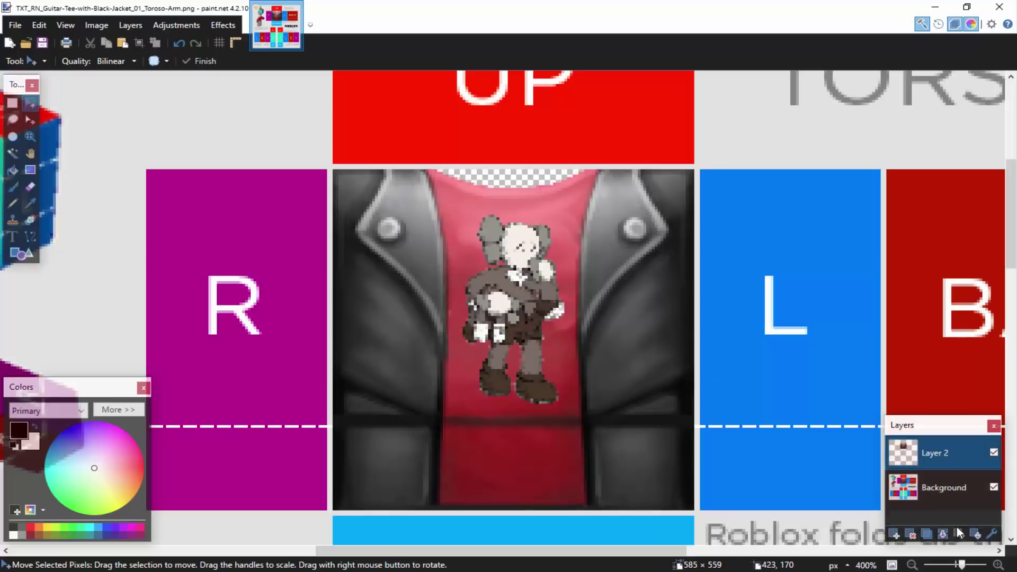
{"action": "left_click", "coordinate": [916, 565]}
{"action": "left_click", "coordinate": [916, 565]}
{"action": "left_click", "coordinate": [916, 564]}
{"action": "left_click", "coordinate": [916, 565]}
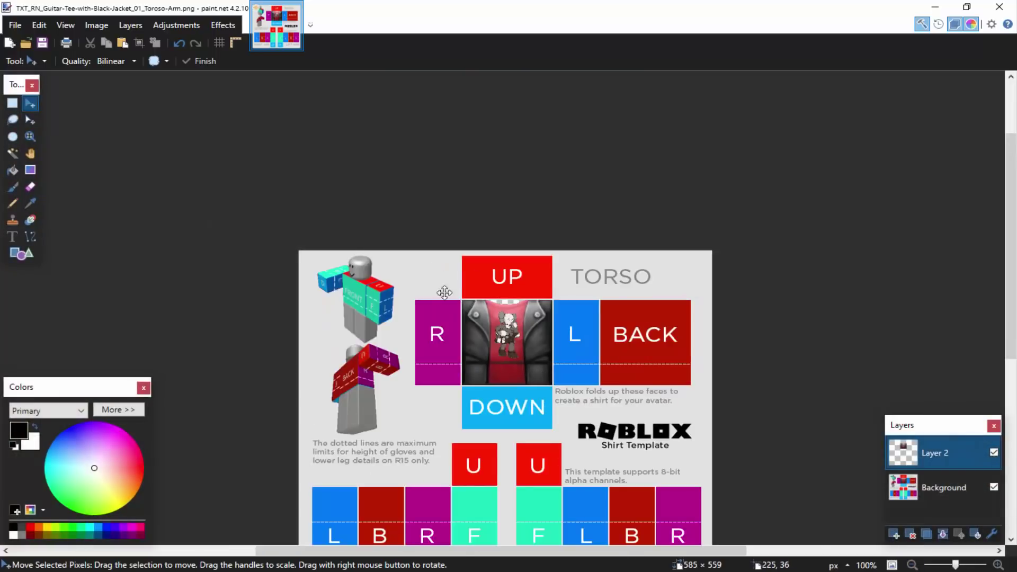
{"action": "scroll", "coordinate": [442, 280], "scroll_direction": "down", "scroll_amount": 3}
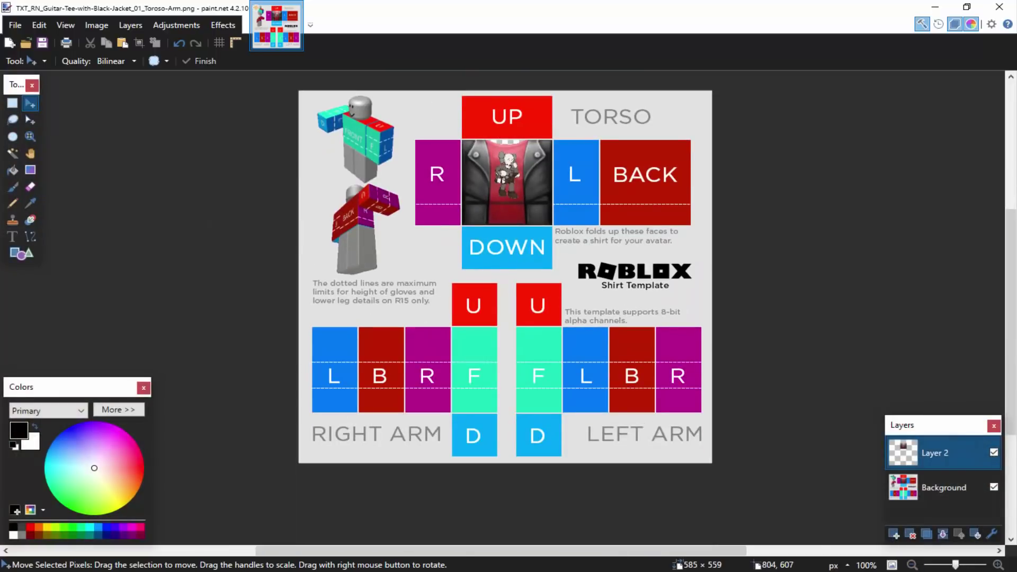
{"action": "scroll", "coordinate": [558, 427], "scroll_direction": "up", "scroll_amount": 6}
{"action": "scroll", "coordinate": [517, 427], "scroll_direction": "up", "scroll_amount": 5}
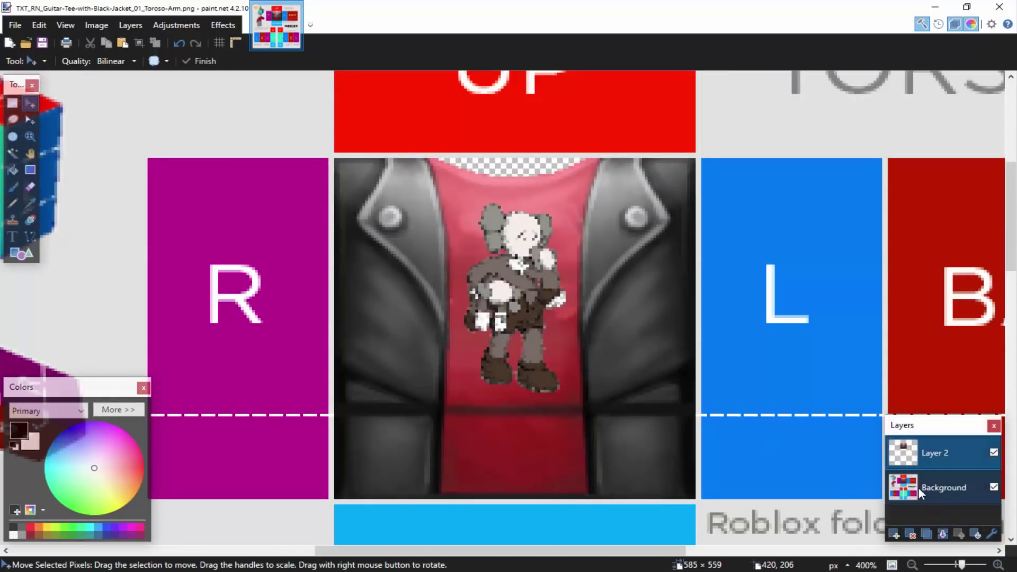
{"action": "left_click", "coordinate": [943, 534]}
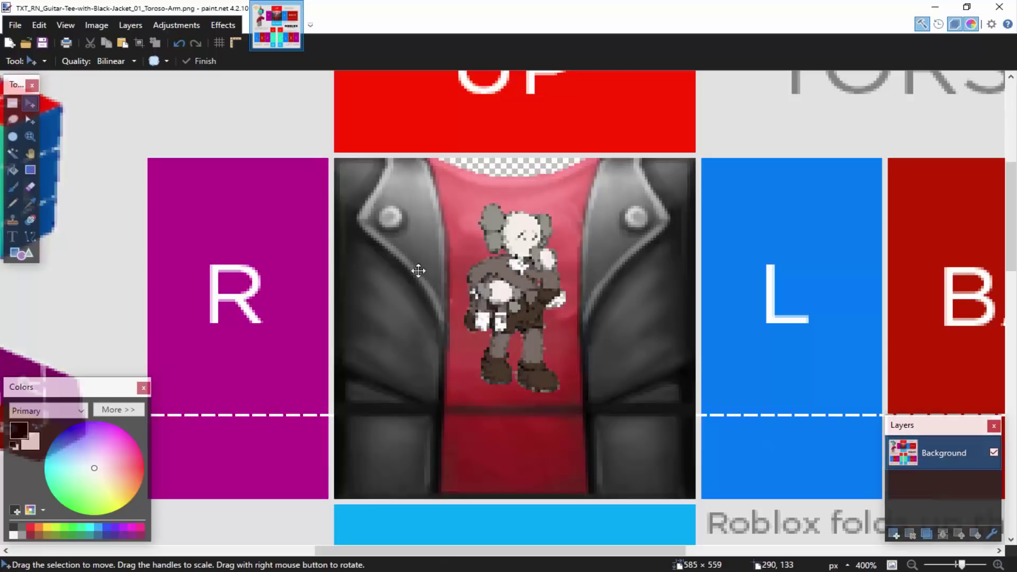
Copy the 128 × 128 px torso front square and paste it into a new 128 × 128 px image
{"action": "left_click", "coordinate": [11, 106]}
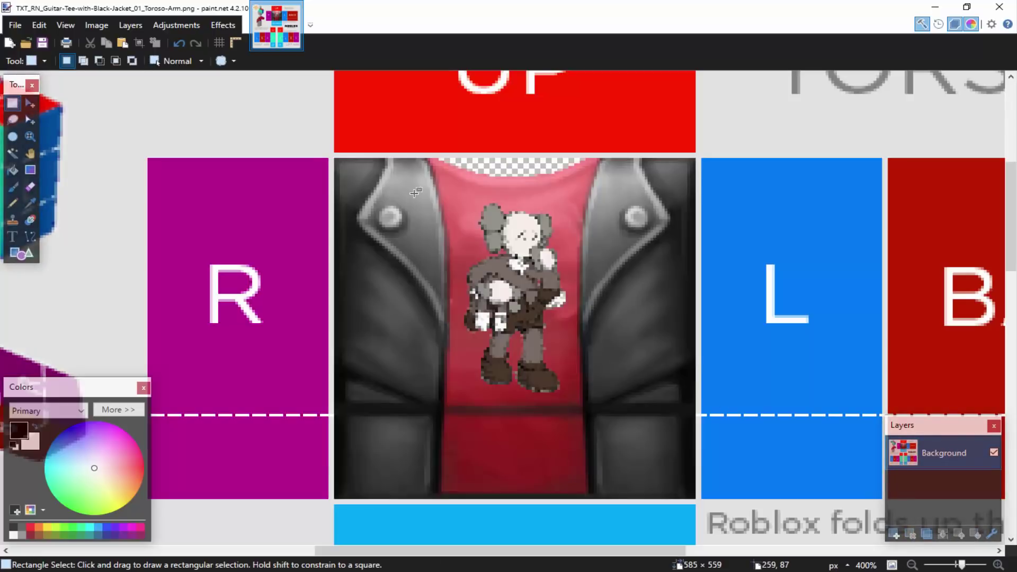
{"action": "left_click_drag", "start_coordinate": [336, 157], "coordinate": [694, 497]}
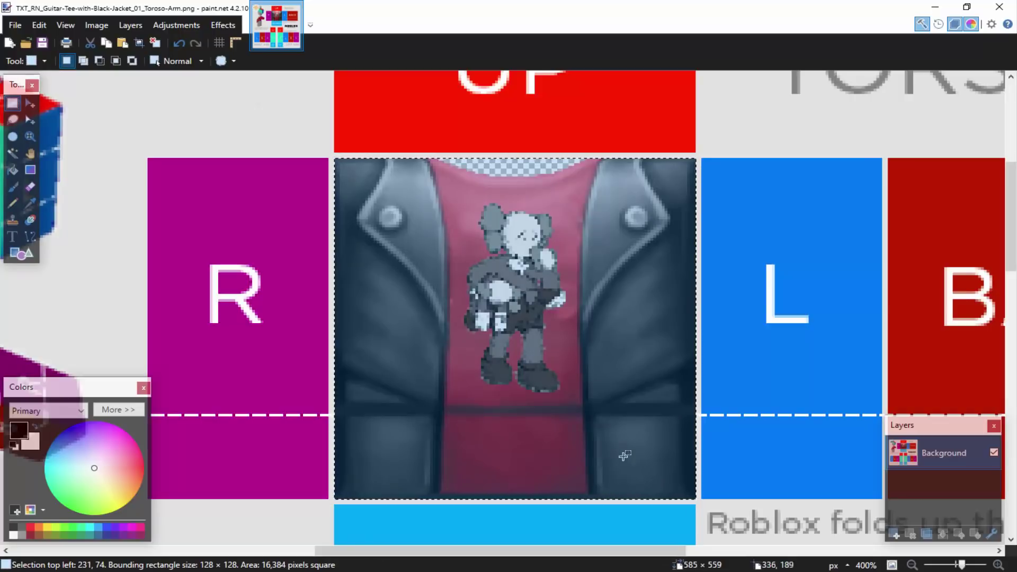
{"action": "left_click", "coordinate": [29, 104]}
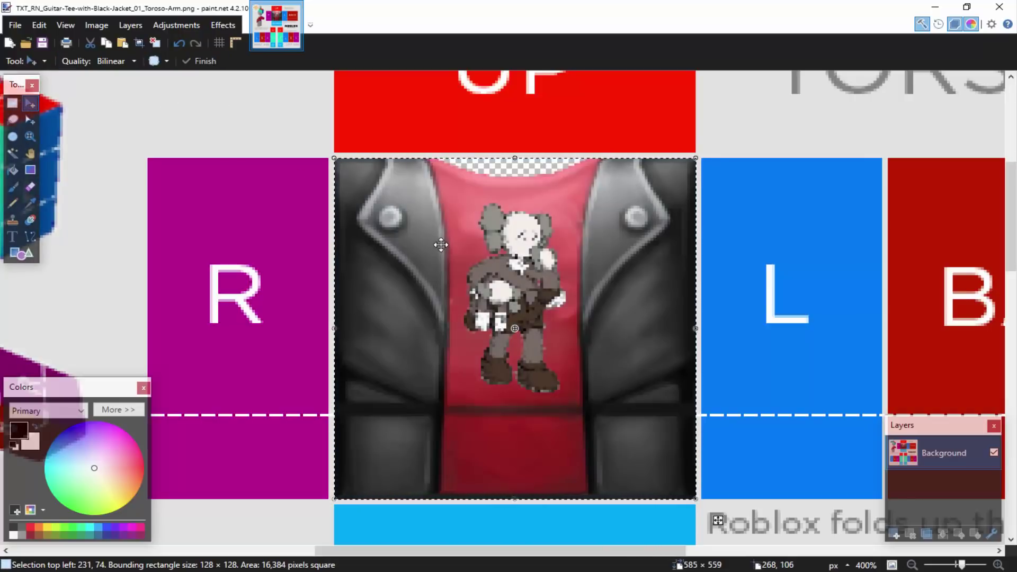
{"action": "left_click", "coordinate": [15, 25]}
{"action": "left_click", "coordinate": [29, 128]}
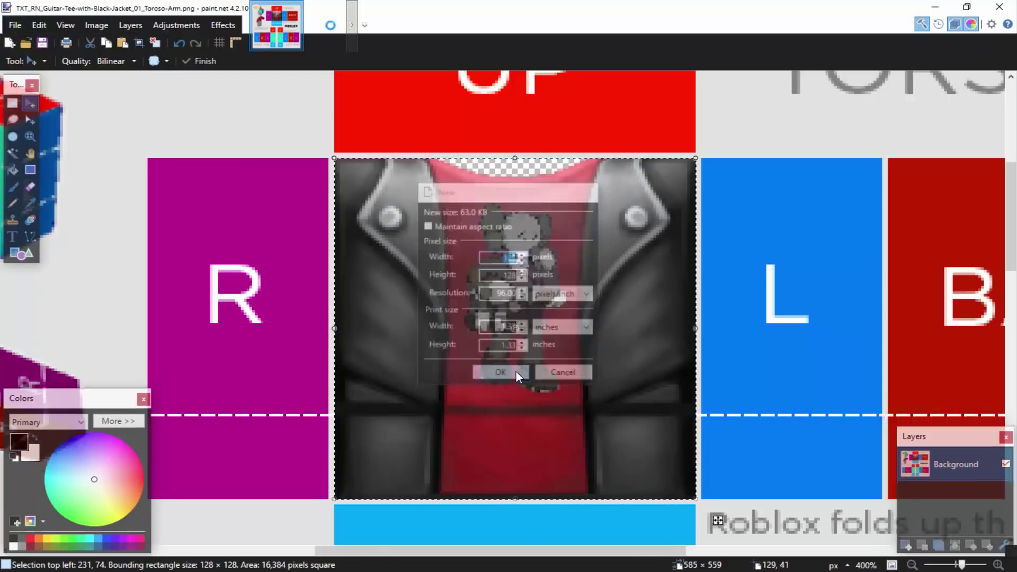
{"action": "left_click", "coordinate": [516, 371]}
{"action": "key", "text": "ctrl+v"}
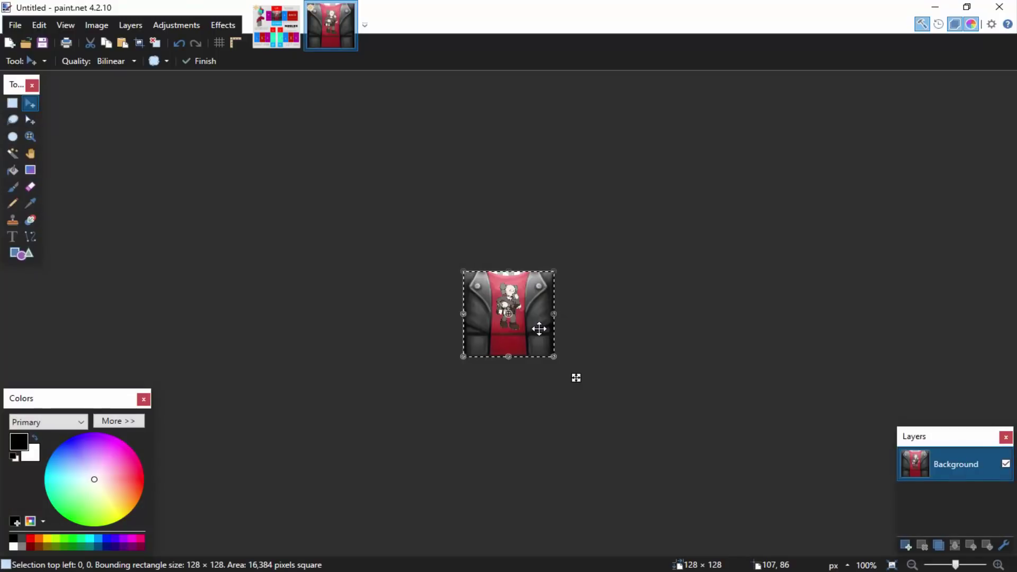
{"action": "scroll", "coordinate": [539, 329], "scroll_direction": "up", "scroll_amount": 4}
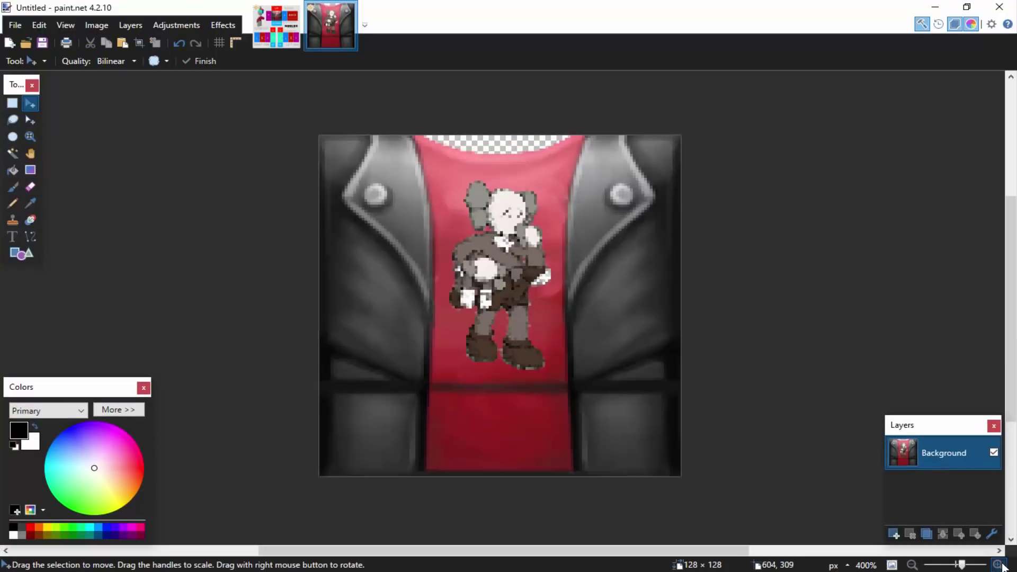
Save the new torso front image as a PNG file in New folder (108)
{"action": "left_click", "coordinate": [15, 25]}
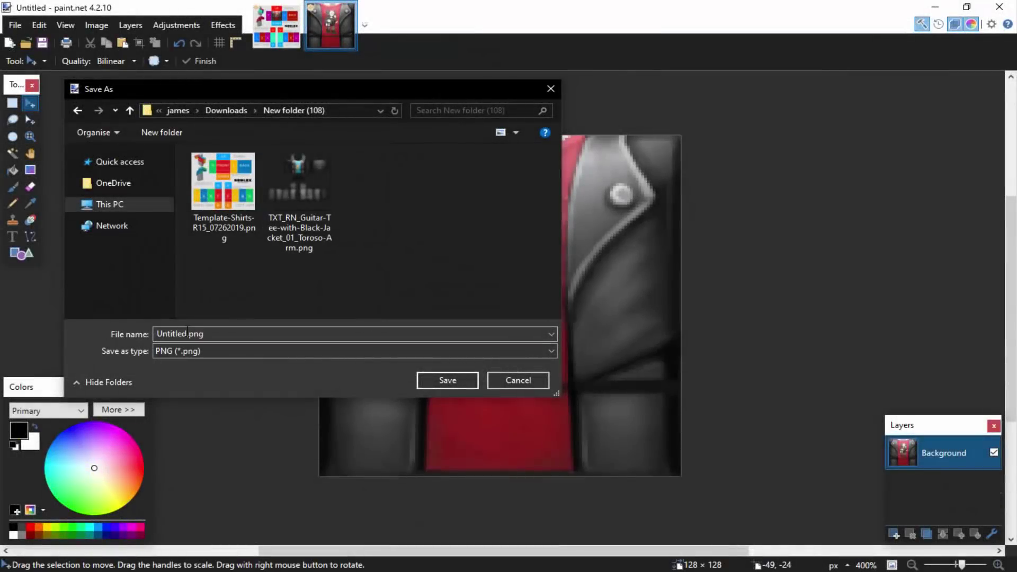
{"action": "double_click", "coordinate": [180, 330]}
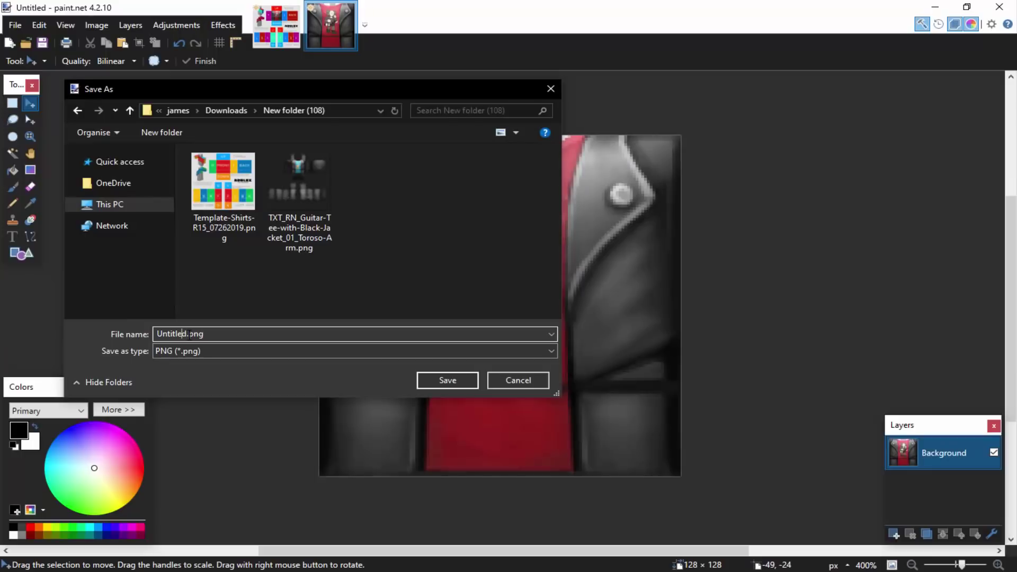
{"action": "left_click_drag", "start_coordinate": [146, 334], "coordinate": [153, 334]}
{"action": "left_click", "coordinate": [448, 381]}
{"action": "left_click", "coordinate": [609, 400]}
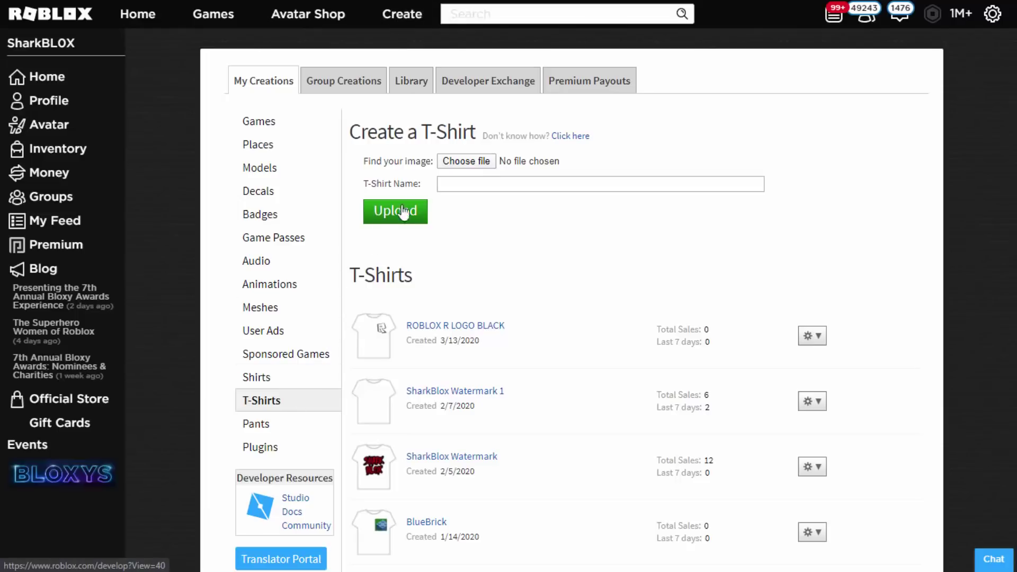
Try to upload Kaws Tee.png as a new T-shirt, completing the picture-rotation verification challenge
{"action": "left_click", "coordinate": [457, 162]}
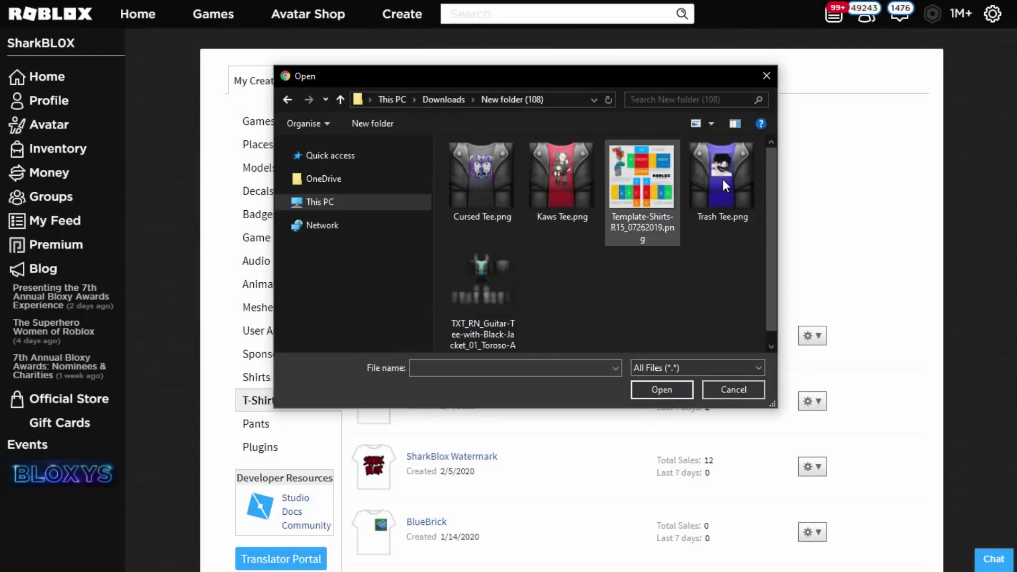
{"action": "left_click", "coordinate": [576, 183]}
{"action": "left_click", "coordinate": [651, 390]}
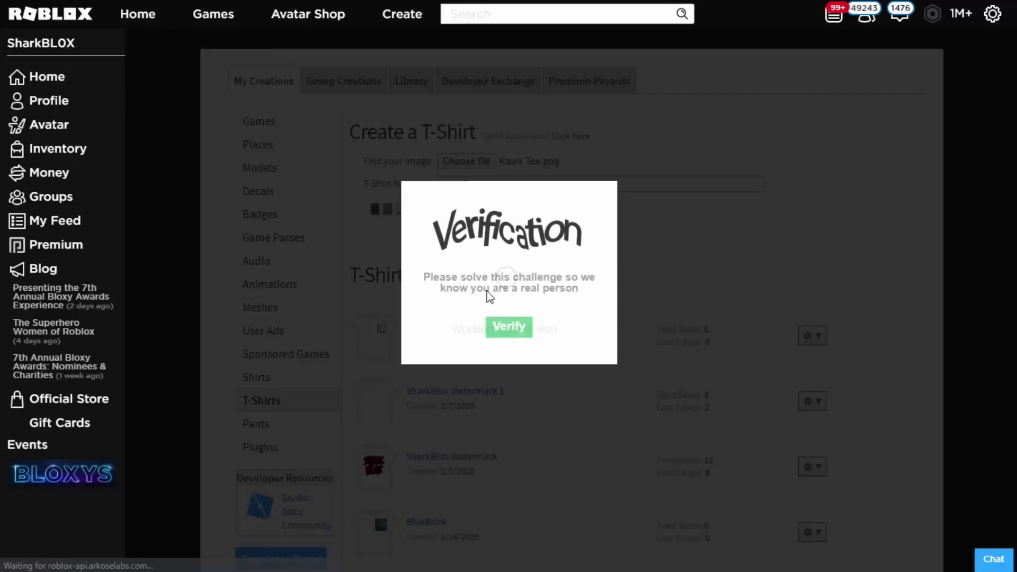
{"action": "left_click", "coordinate": [506, 329]}
{"action": "left_click", "coordinate": [437, 288]}
{"action": "left_click", "coordinate": [438, 287]}
{"action": "left_click", "coordinate": [509, 341]}
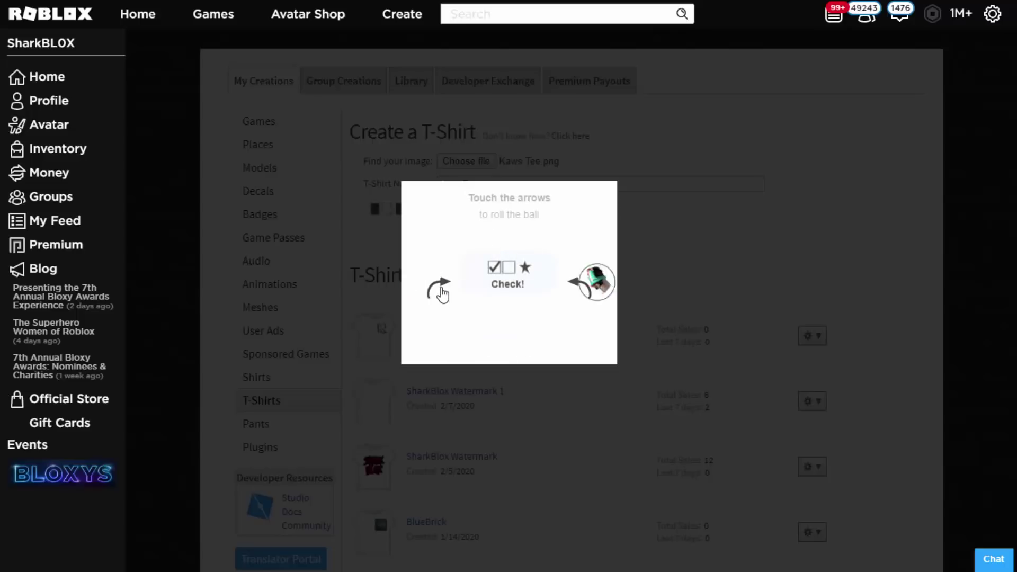
{"action": "left_click", "coordinate": [441, 291]}
{"action": "left_click", "coordinate": [441, 292]}
{"action": "left_click", "coordinate": [580, 289]}
{"action": "left_click", "coordinate": [508, 341]}
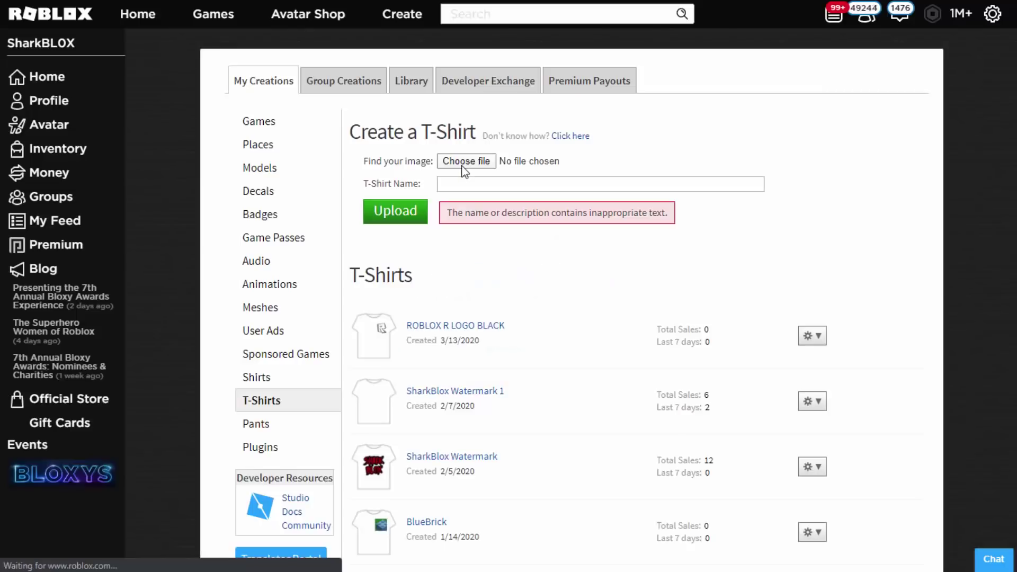
Try to upload Trash Tee.png as a T-shirt under the name Trash Tee
{"action": "left_click", "coordinate": [473, 165]}
{"action": "left_click", "coordinate": [735, 187]}
{"action": "left_click", "coordinate": [636, 387]}
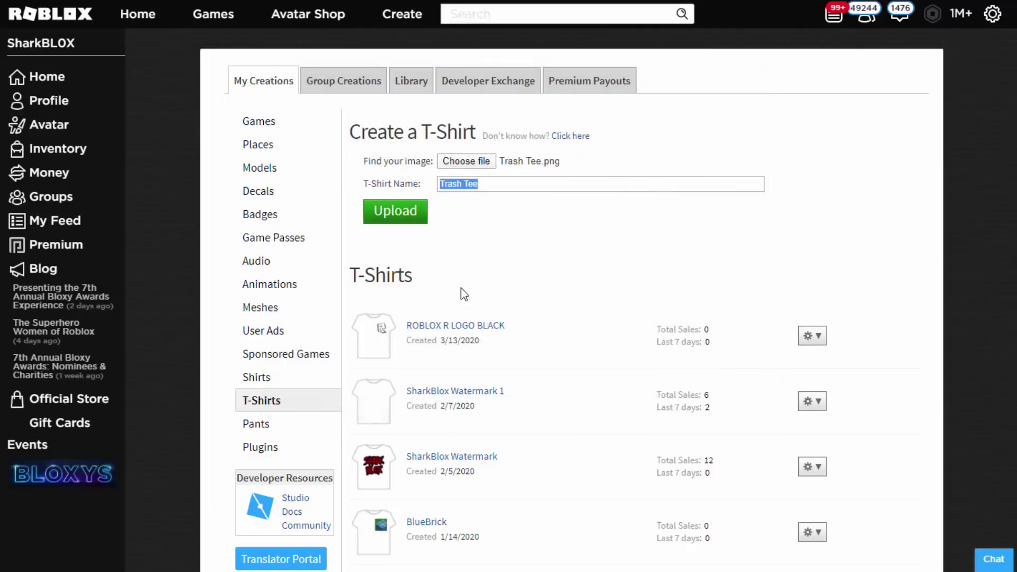
{"action": "left_click", "coordinate": [413, 215]}
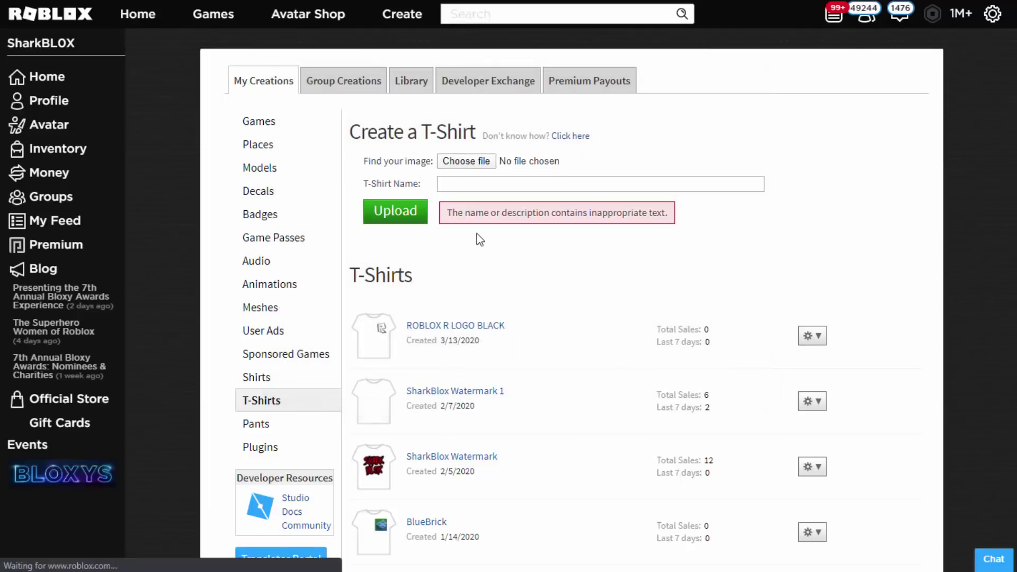
Try to upload Cursed Tee.png as a T-shirt named Cursed Tee, completing the verification challenge
{"action": "left_click", "coordinate": [467, 161]}
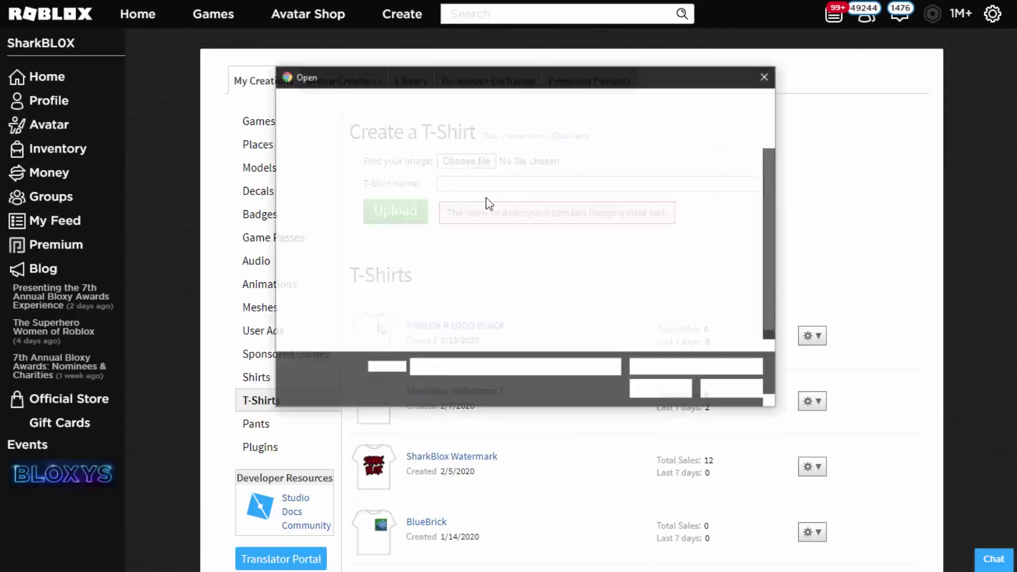
{"action": "left_click", "coordinate": [482, 178]}
{"action": "left_click", "coordinate": [722, 391]}
{"action": "left_click", "coordinate": [413, 214]}
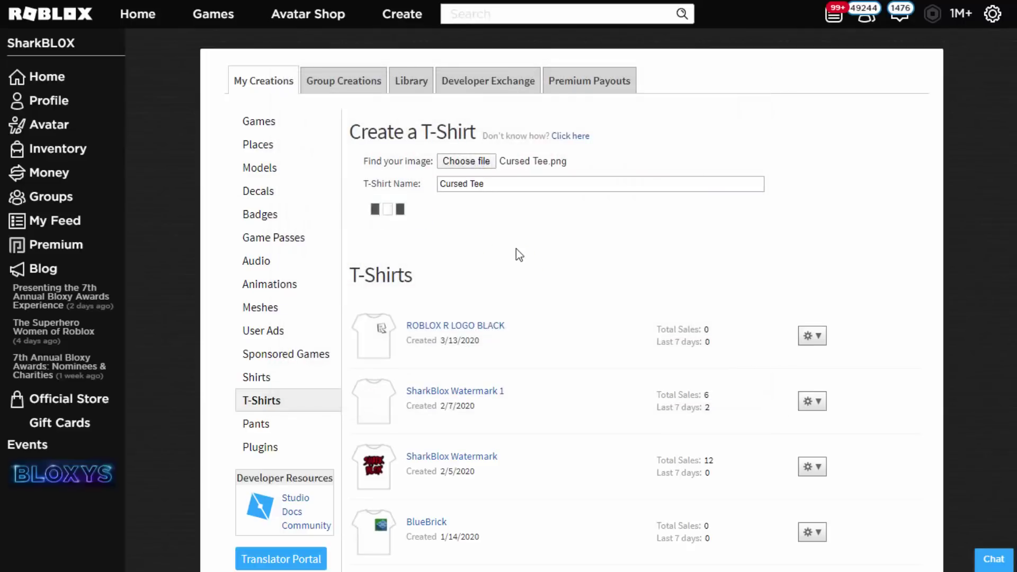
{"action": "left_click", "coordinate": [506, 332]}
{"action": "left_click", "coordinate": [582, 289]}
{"action": "left_click", "coordinate": [583, 289]}
{"action": "left_click", "coordinate": [513, 344]}
{"action": "left_click", "coordinate": [514, 347]}
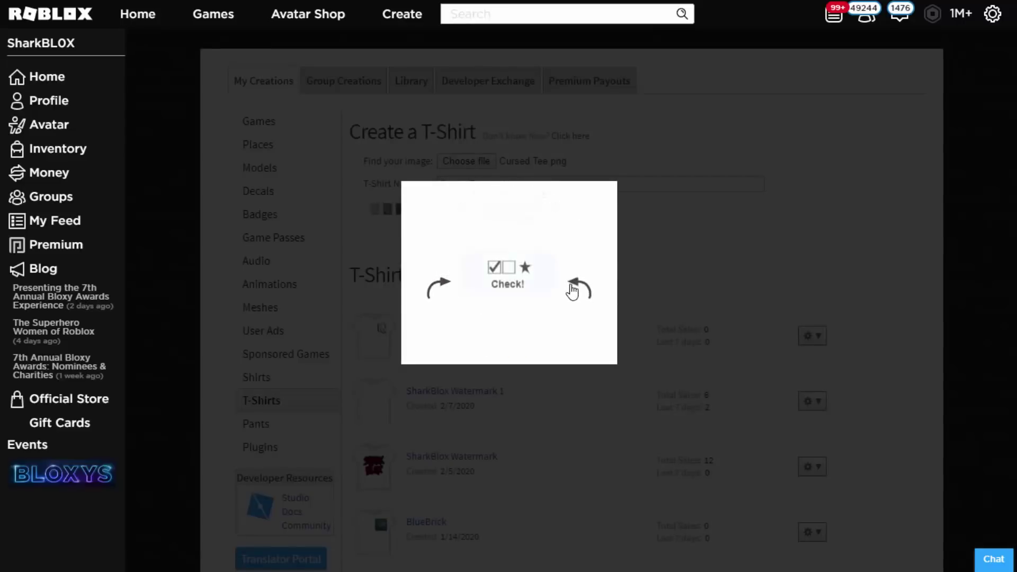
{"action": "left_click", "coordinate": [583, 292]}
{"action": "left_click", "coordinate": [449, 297]}
{"action": "left_click", "coordinate": [512, 343]}
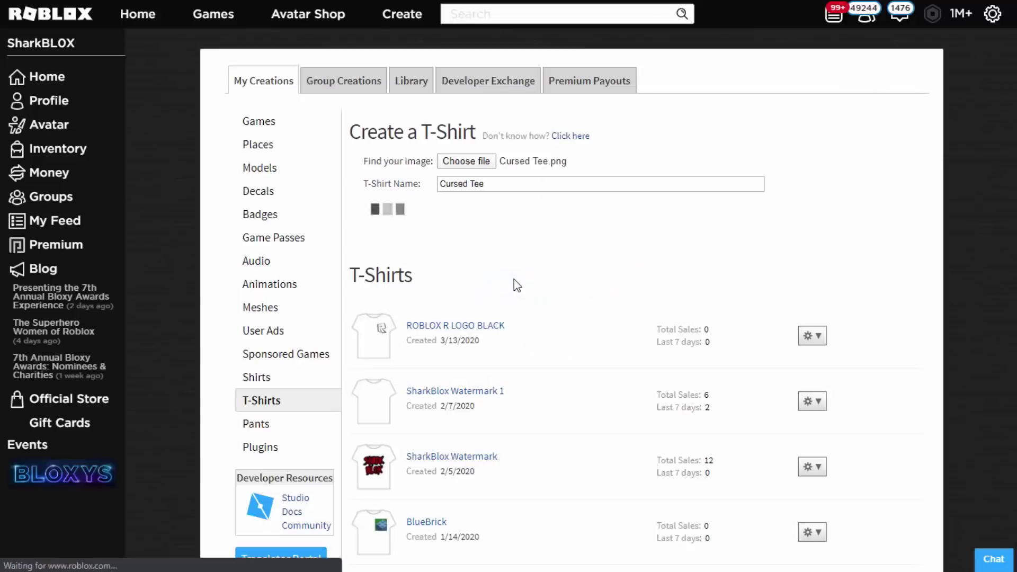
Choose Cursed Tee.png again and retry the T-shirt upload under the name Cursed Tee
{"action": "left_click", "coordinate": [473, 163]}
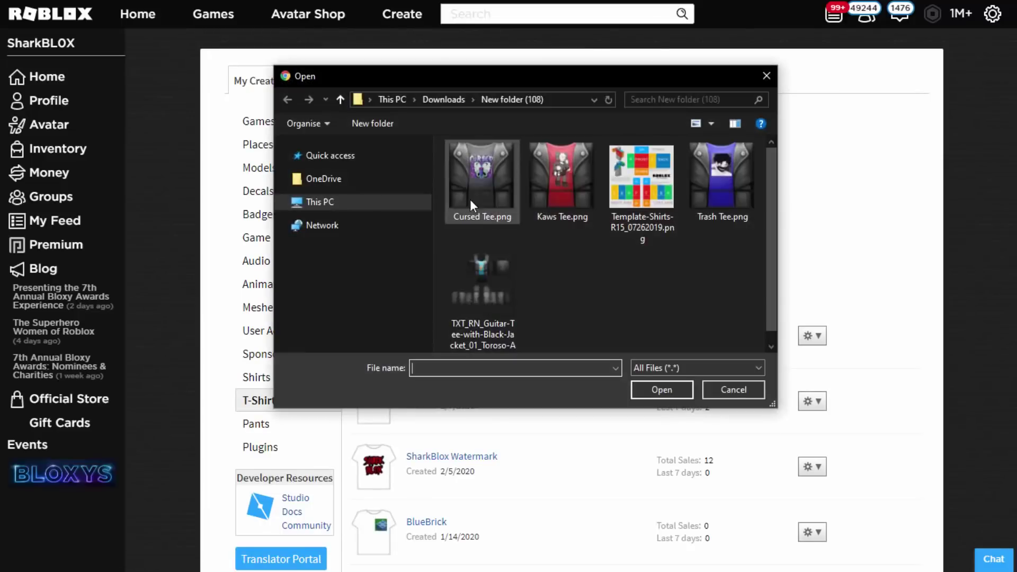
{"action": "left_click", "coordinate": [469, 199]}
{"action": "left_click", "coordinate": [662, 390]}
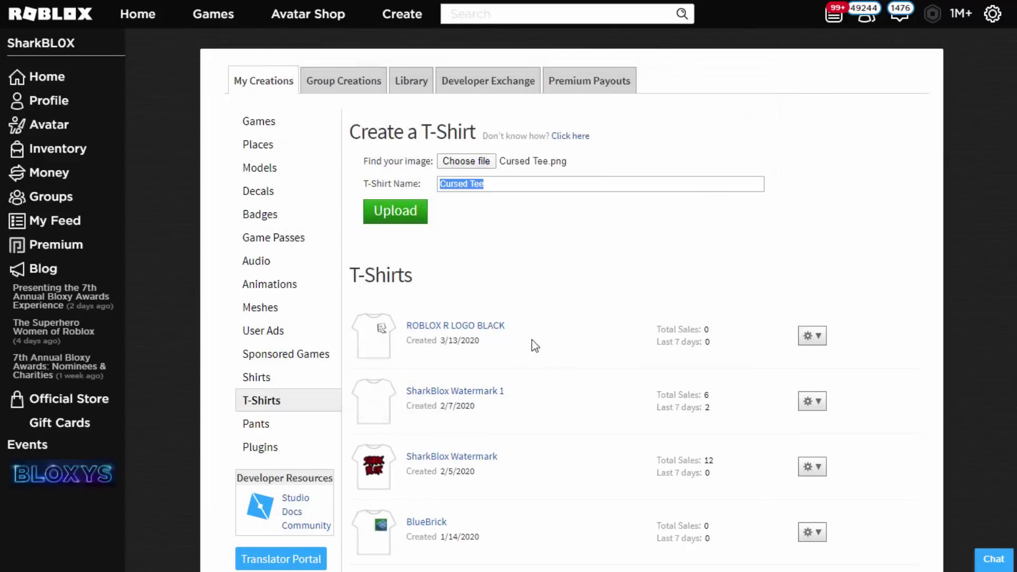
{"action": "left_click", "coordinate": [401, 214]}
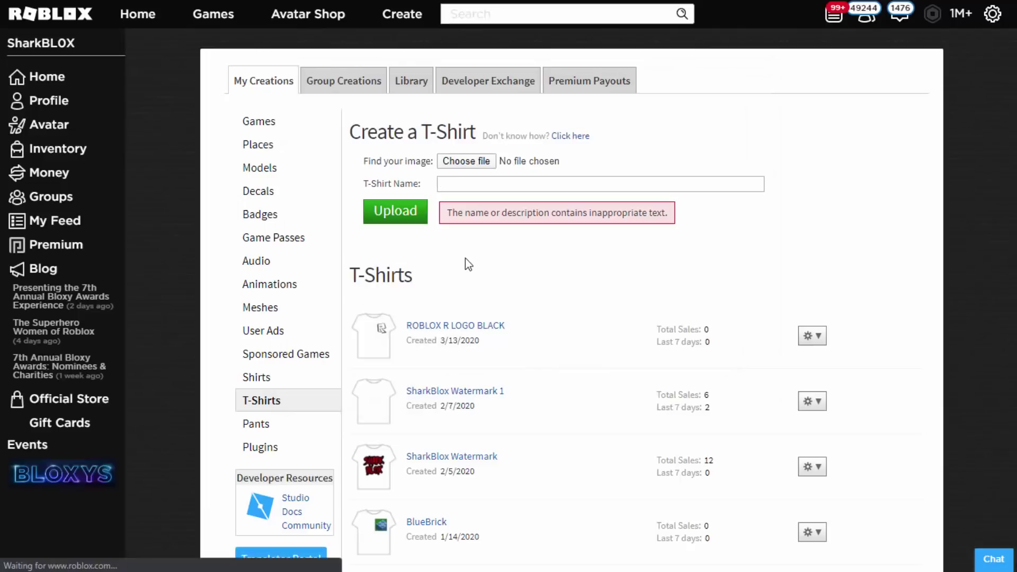
Submit Cursed Tee.png as a T-shirt under the name fish and complete the verification challenge
{"action": "left_click", "coordinate": [451, 162]}
{"action": "left_click", "coordinate": [480, 180]}
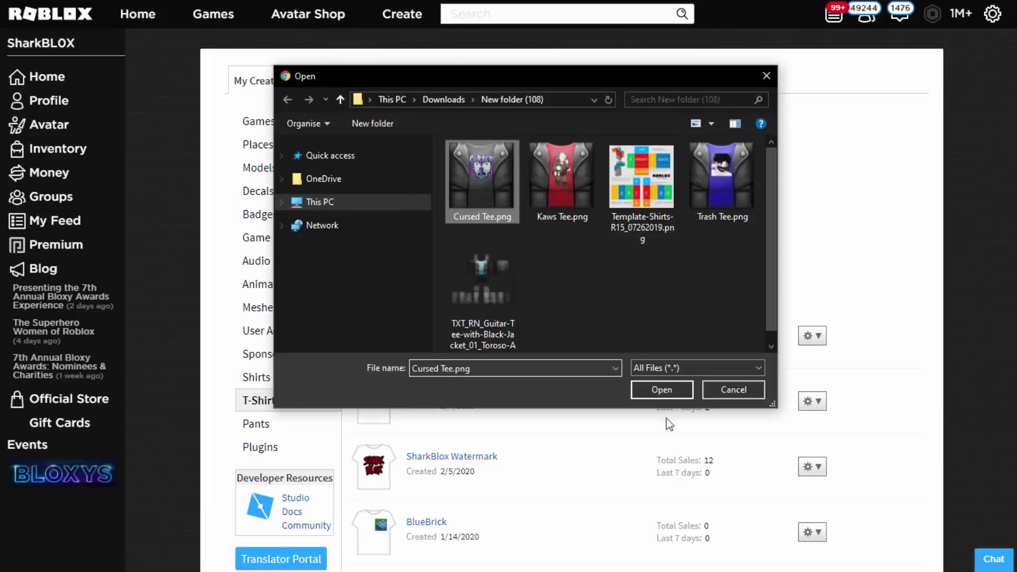
{"action": "left_click", "coordinate": [662, 391]}
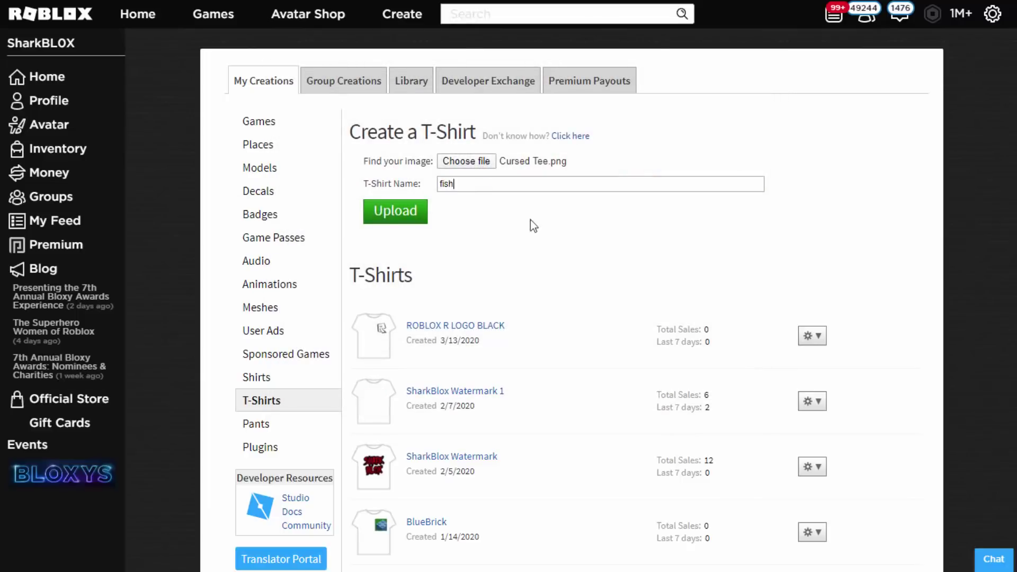
{"action": "left_click", "coordinate": [418, 212]}
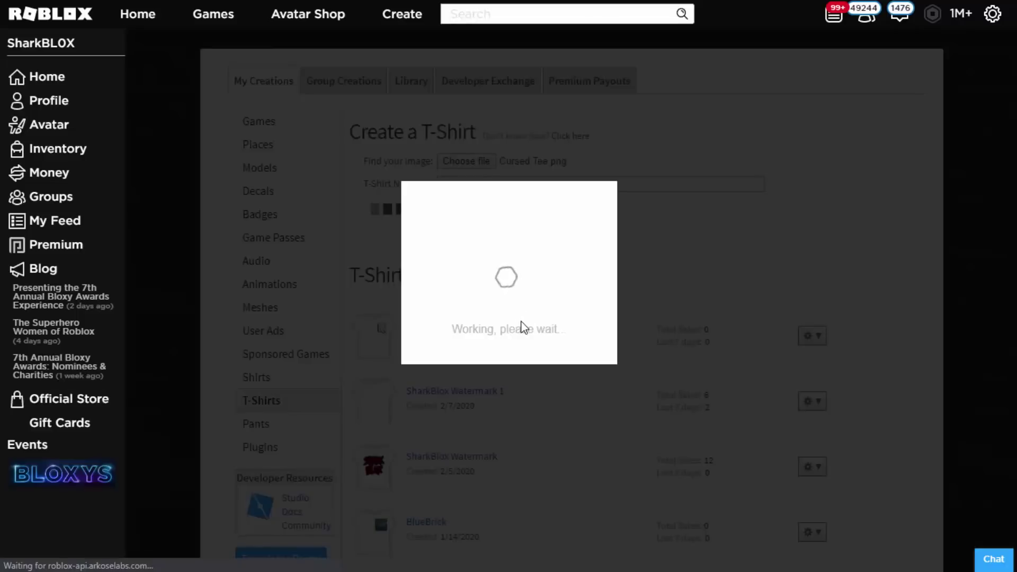
{"action": "left_click", "coordinate": [503, 331]}
{"action": "left_click", "coordinate": [440, 289]}
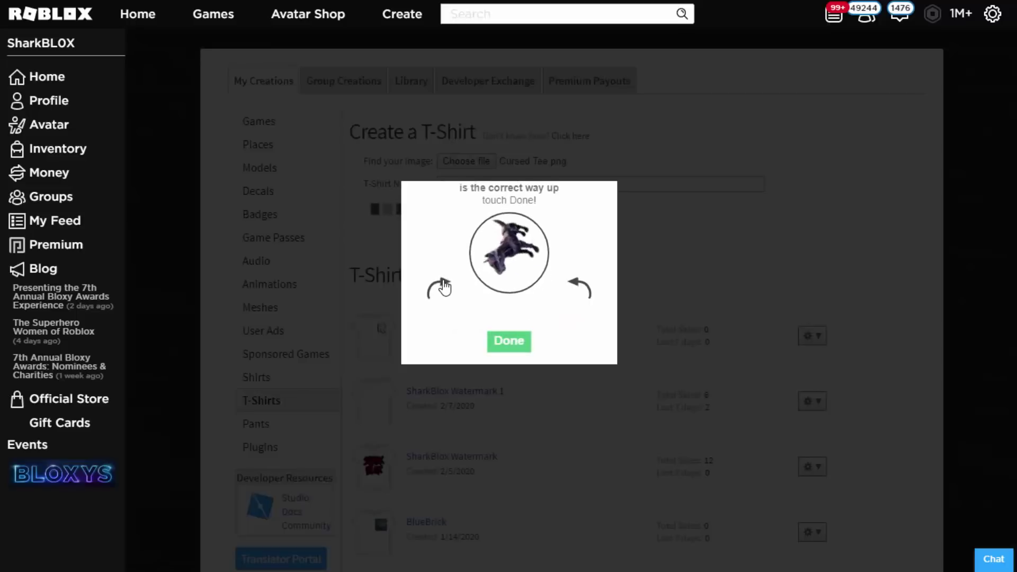
{"action": "left_click", "coordinate": [440, 289]}
{"action": "left_click", "coordinate": [510, 342]}
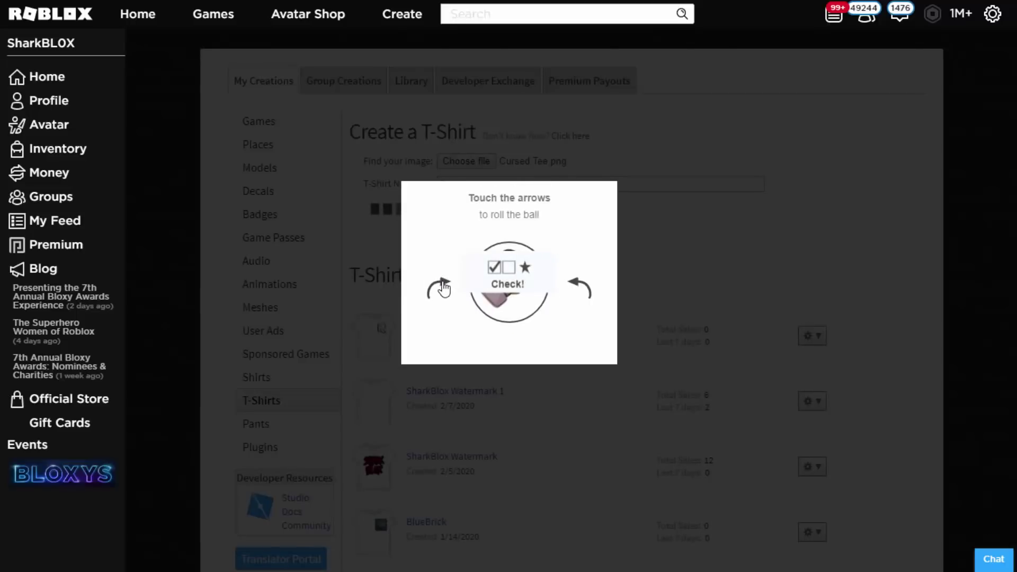
{"action": "left_click", "coordinate": [439, 290]}
{"action": "left_click", "coordinate": [504, 345]}
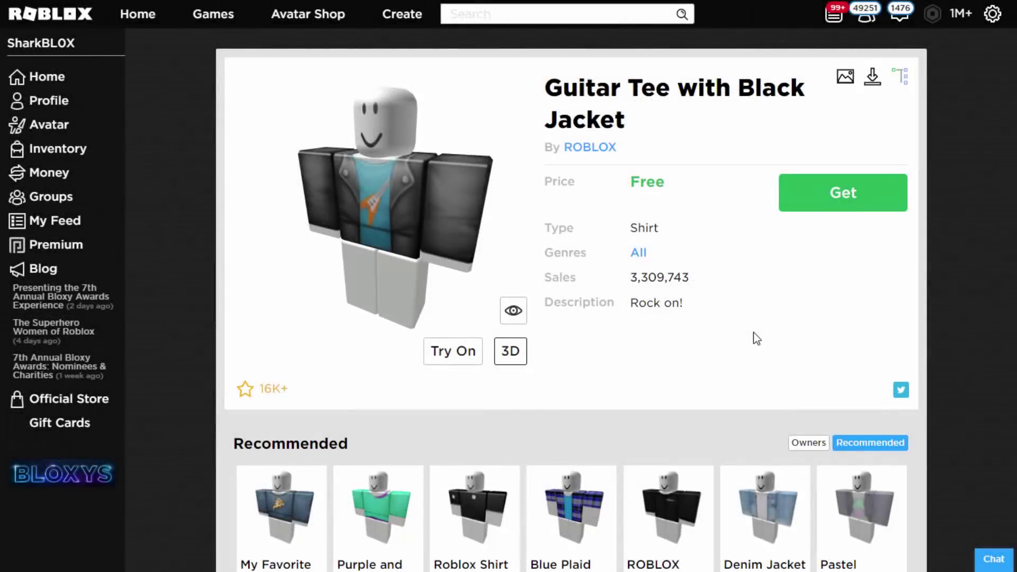
Get the free Guitar Tee with Black Jacket shirt and put it on the avatar in the Avatar Editor
{"action": "left_click", "coordinate": [802, 208]}
{"action": "left_click", "coordinate": [466, 379]}
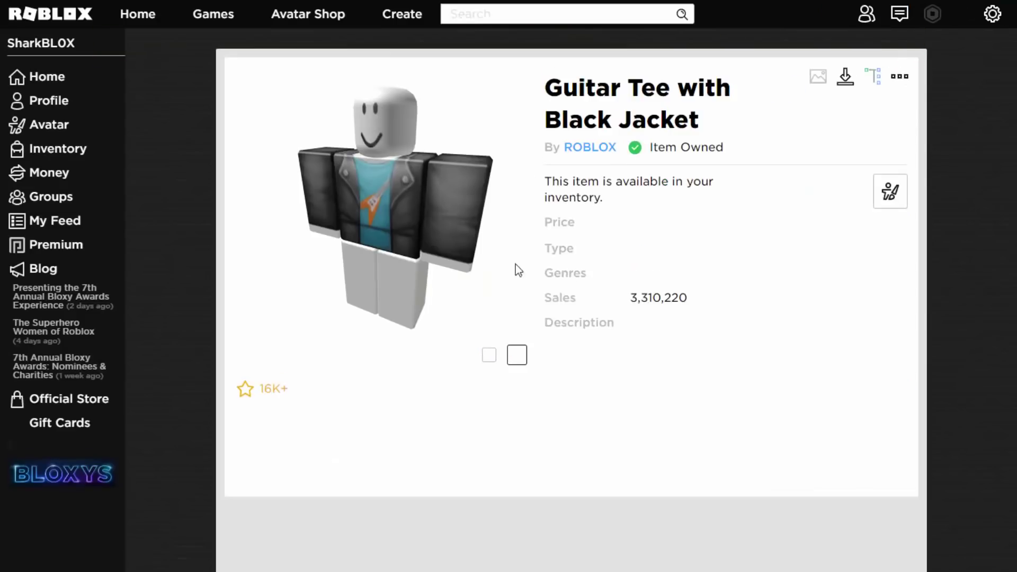
{"action": "left_click", "coordinate": [43, 125]}
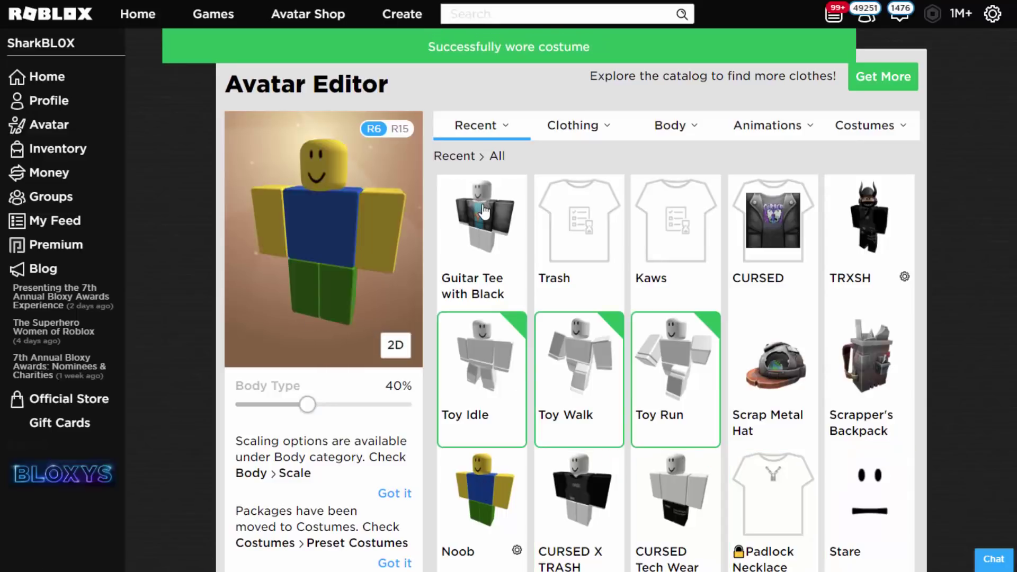
{"action": "left_click", "coordinate": [459, 223]}
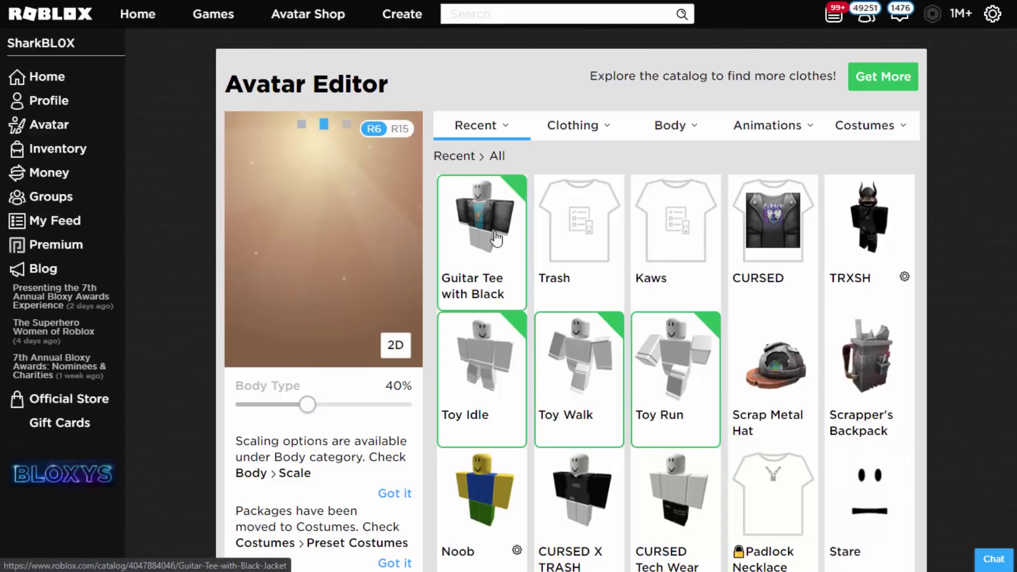
Put the CURSED T-shirt on the avatar and give it the light peach skin tone
{"action": "mouse_move", "coordinate": [567, 132]}
{"action": "left_click", "coordinate": [658, 228]}
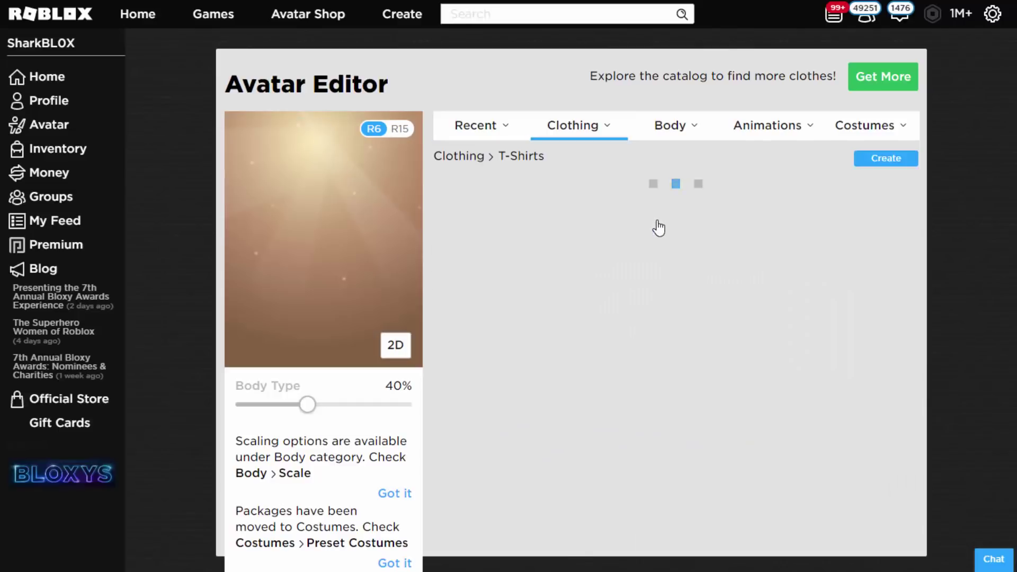
{"action": "left_click", "coordinate": [657, 222]}
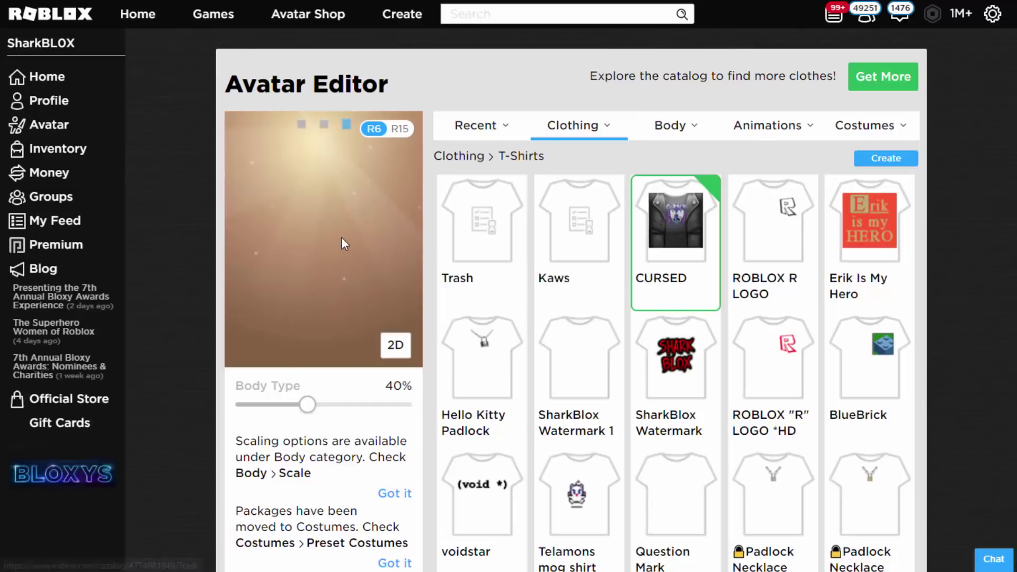
{"action": "mouse_move", "coordinate": [641, 141]}
{"action": "left_click", "coordinate": [623, 233]}
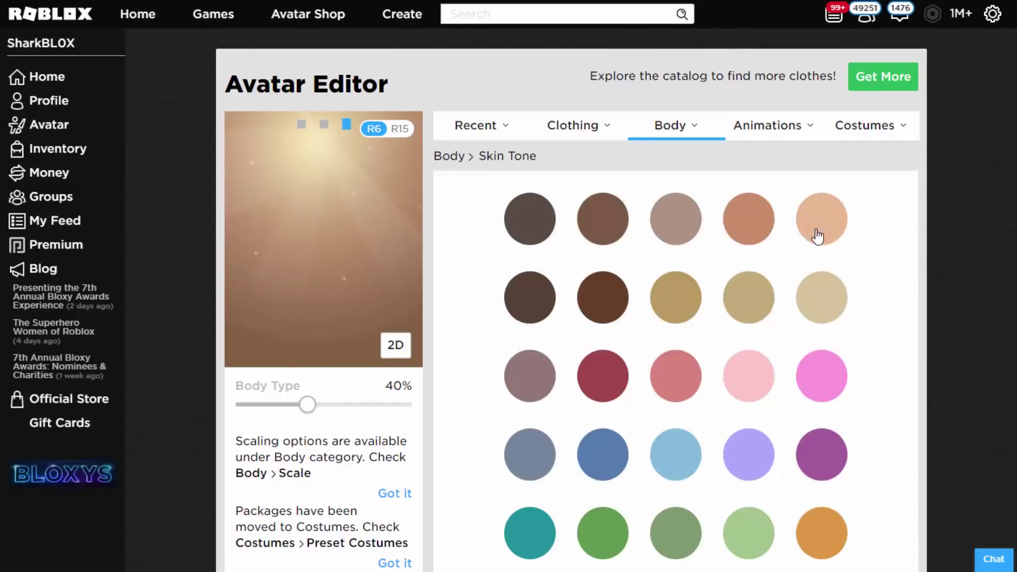
Put the Black Jeans with White pants on the avatar
{"action": "mouse_move", "coordinate": [572, 127]}
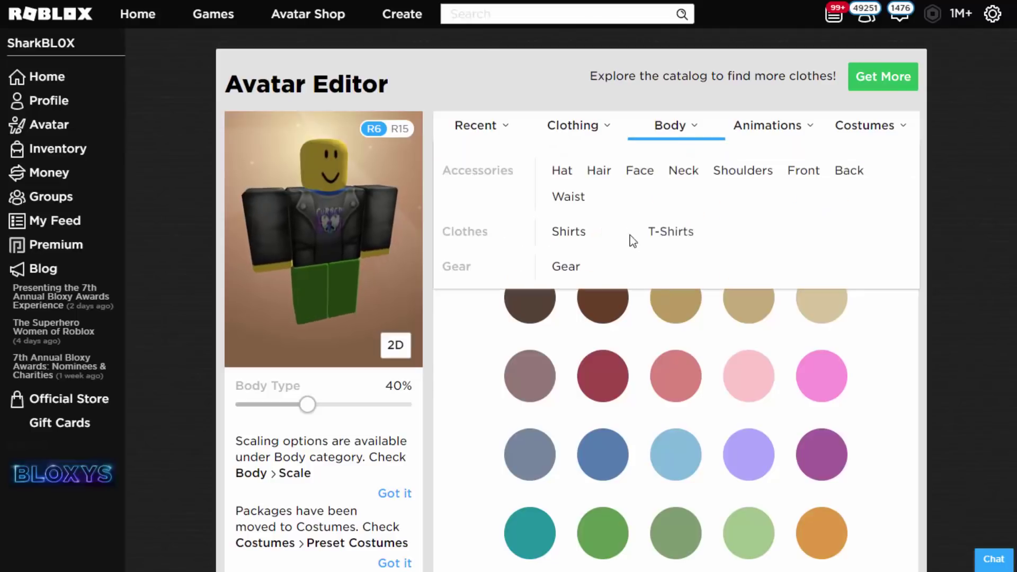
{"action": "left_click", "coordinate": [631, 236]}
{"action": "scroll", "coordinate": [642, 275], "scroll_direction": "down", "scroll_amount": 5}
{"action": "scroll", "coordinate": [602, 311], "scroll_direction": "down", "scroll_amount": 5}
{"action": "left_click", "coordinate": [844, 296]}
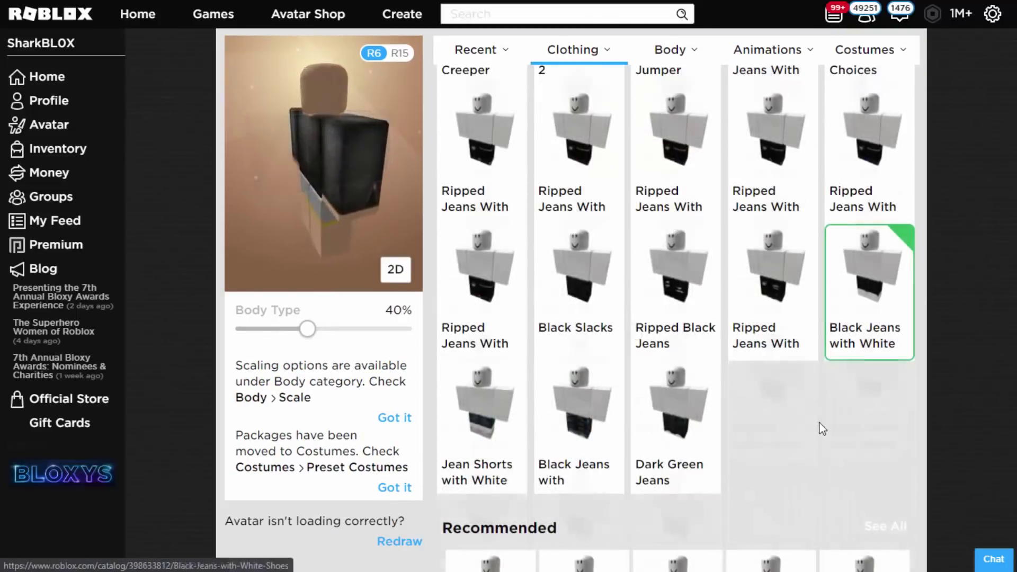
{"action": "middle_click", "coordinate": [816, 424]}
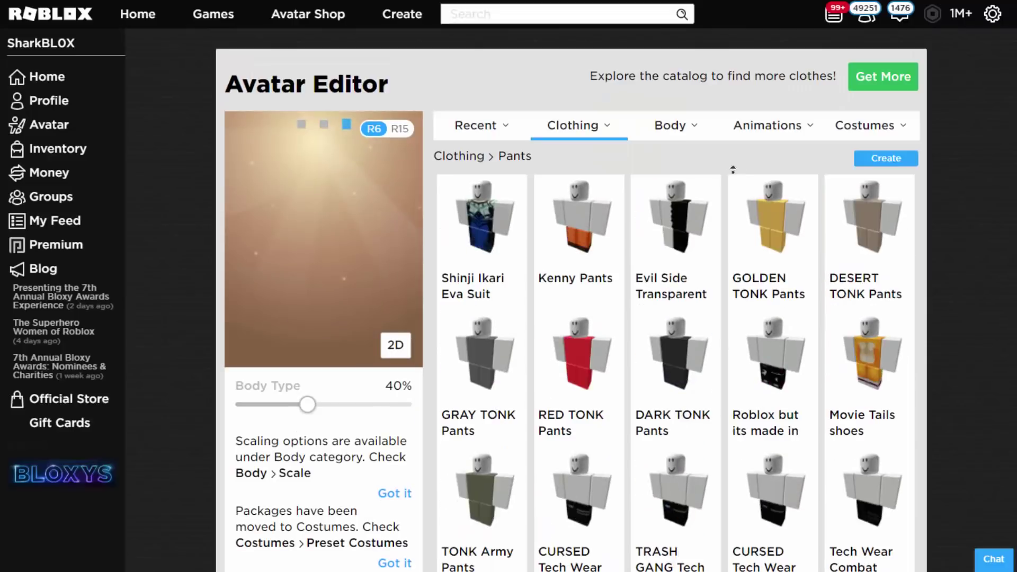
Give the avatar the Brown Scene Hair
{"action": "mouse_move", "coordinate": [438, 134]}
{"action": "left_click", "coordinate": [560, 170]}
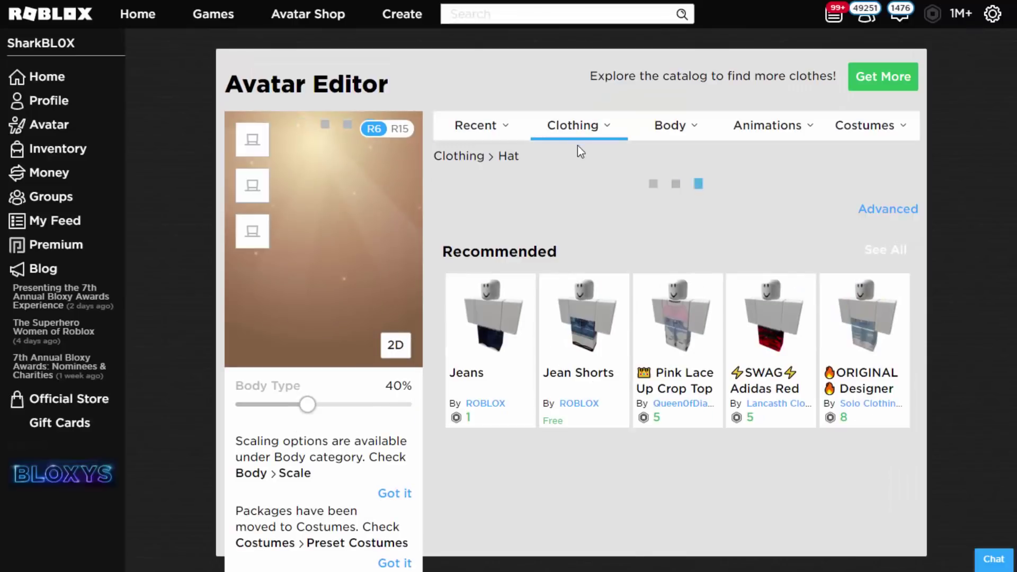
{"action": "left_click", "coordinate": [591, 174]}
{"action": "scroll", "coordinate": [591, 212], "scroll_direction": "down", "scroll_amount": 1}
{"action": "scroll", "coordinate": [591, 212], "scroll_direction": "up", "scroll_amount": 1}
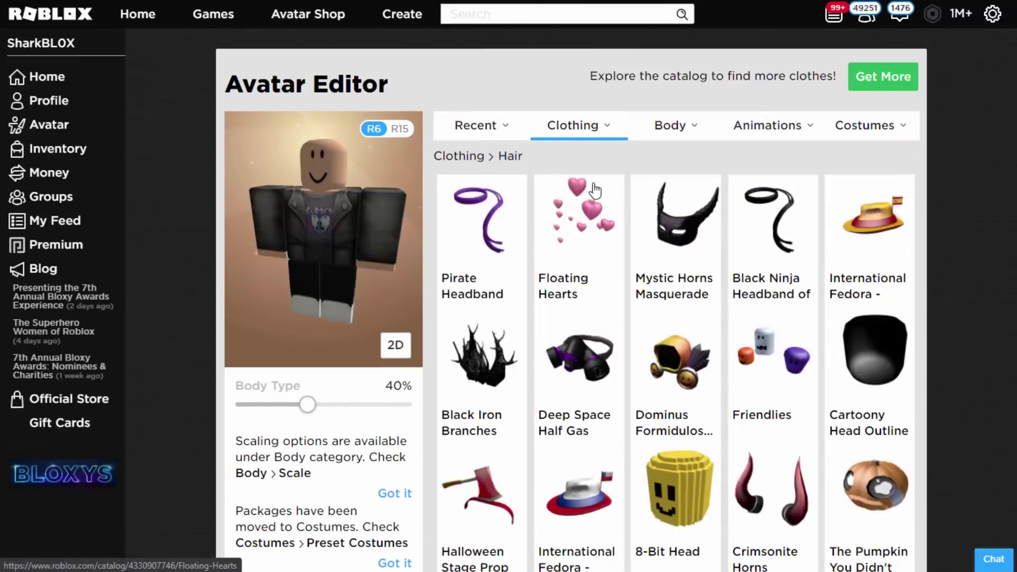
{"action": "left_click", "coordinate": [592, 170]}
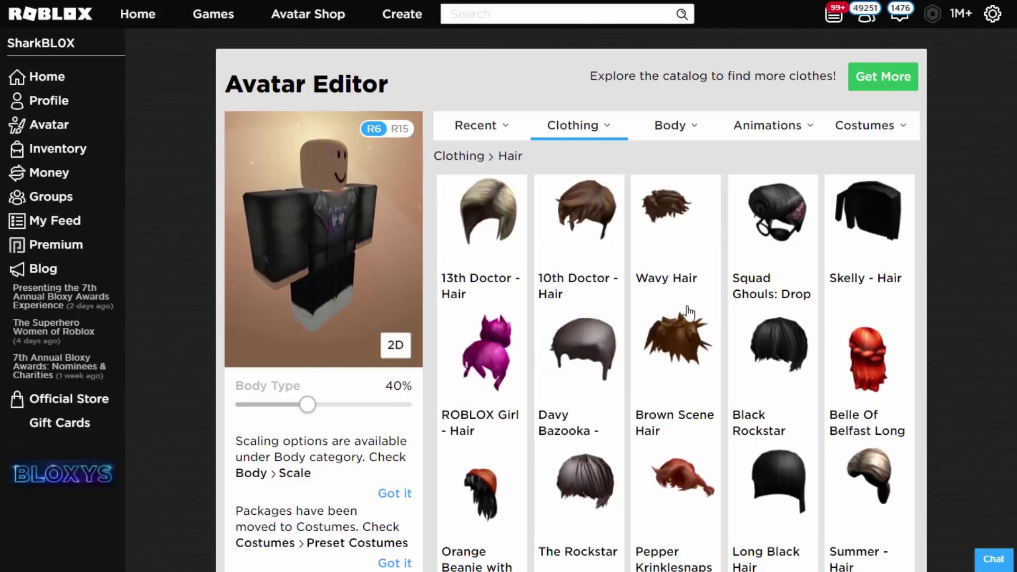
{"action": "left_click", "coordinate": [668, 339]}
Examine how the CURSED T-shirt blends with the jacket in the avatar preview, up close and from different angles
{"action": "left_click", "coordinate": [438, 121]}
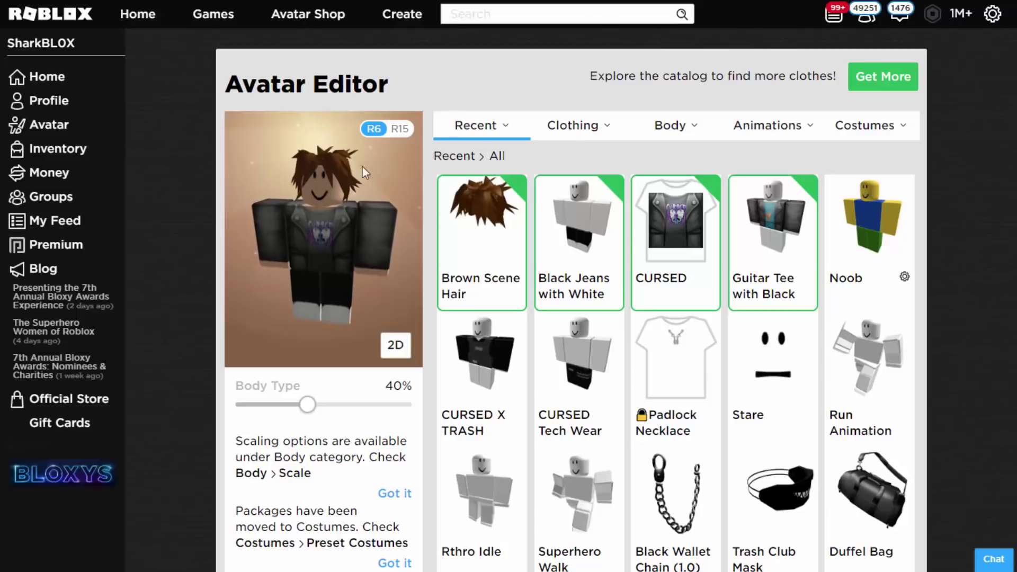
{"action": "scroll", "coordinate": [298, 190], "scroll_direction": "up", "scroll_amount": 3}
{"action": "left_click_drag", "start_coordinate": [343, 178], "coordinate": [378, 223]}
{"action": "scroll", "coordinate": [355, 207], "scroll_direction": "up", "scroll_amount": 2}
{"action": "scroll", "coordinate": [361, 220], "scroll_direction": "down", "scroll_amount": 2}
{"action": "scroll", "coordinate": [363, 220], "scroll_direction": "up", "scroll_amount": 2}
{"action": "scroll", "coordinate": [362, 221], "scroll_direction": "down", "scroll_amount": 4}
{"action": "scroll", "coordinate": [371, 216], "scroll_direction": "up", "scroll_amount": 3}
Try on the Kaws T-shirt and the Trash T-shirt in turn, and check the fit on the rotated avatar preview
{"action": "mouse_move", "coordinate": [598, 135]}
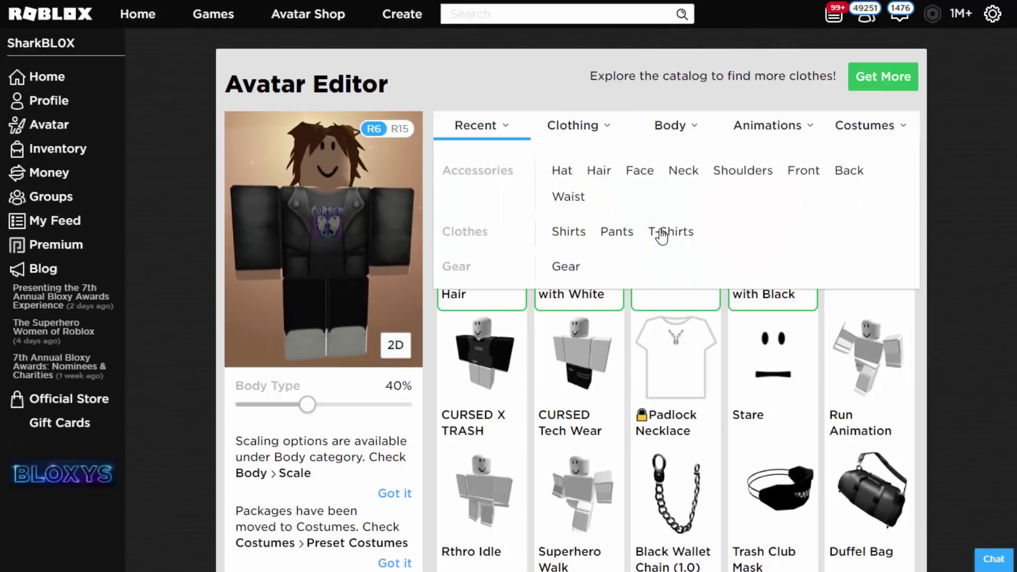
{"action": "left_click", "coordinate": [658, 229]}
{"action": "left_click", "coordinate": [581, 228]}
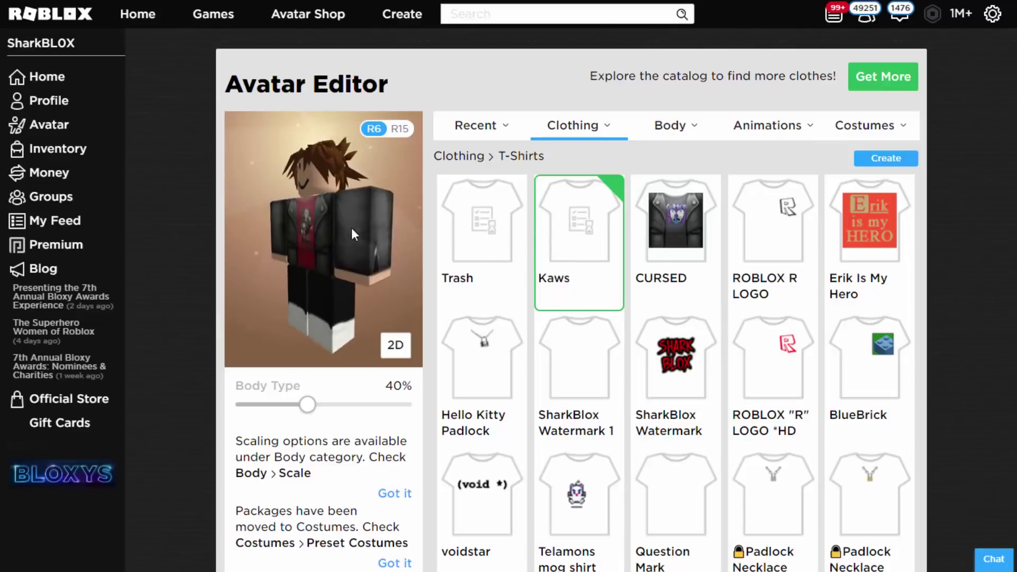
{"action": "left_click", "coordinate": [482, 236]}
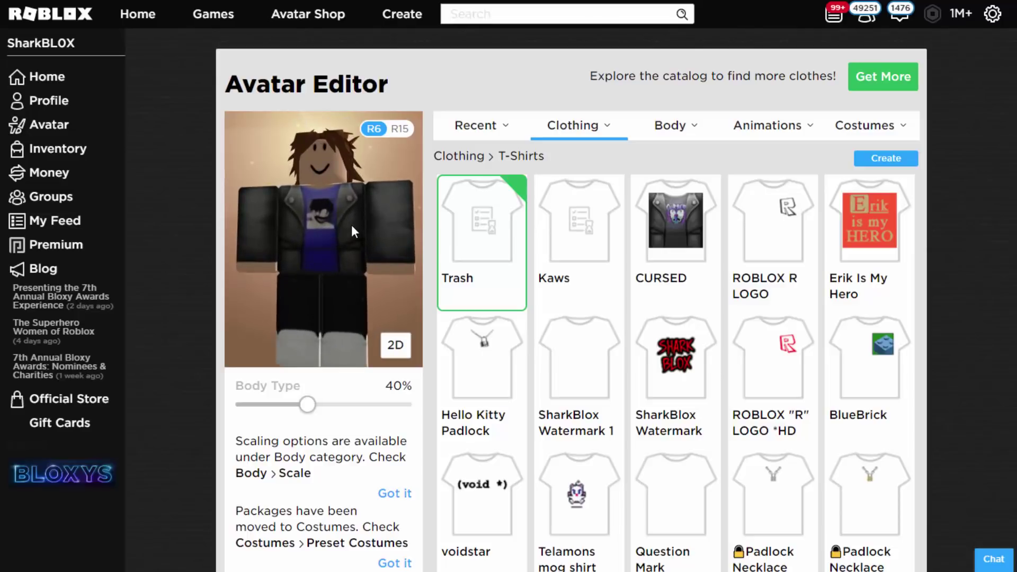
{"action": "left_click_drag", "start_coordinate": [349, 233], "coordinate": [326, 233]}
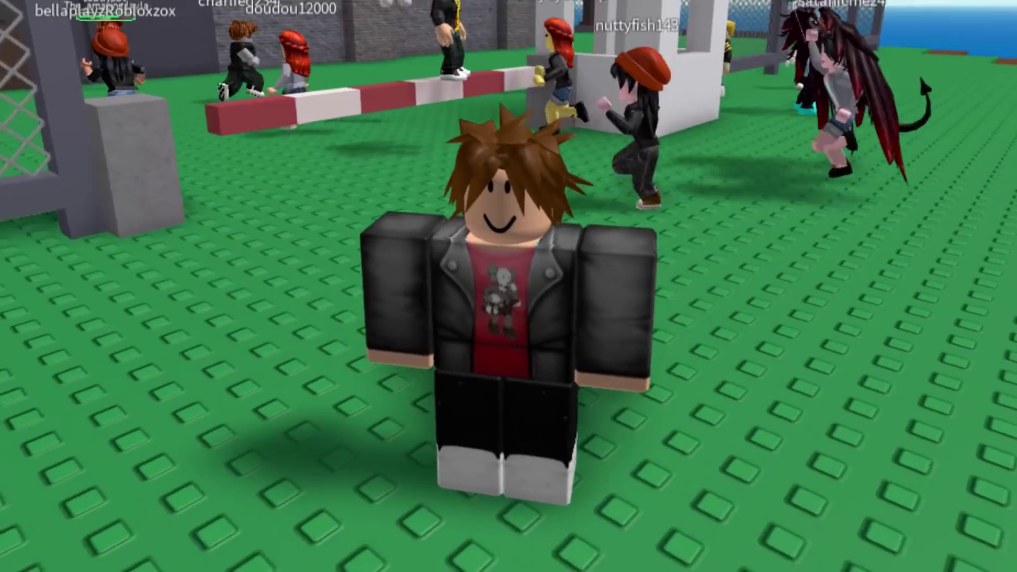
{"action": "key", "text": "w"}
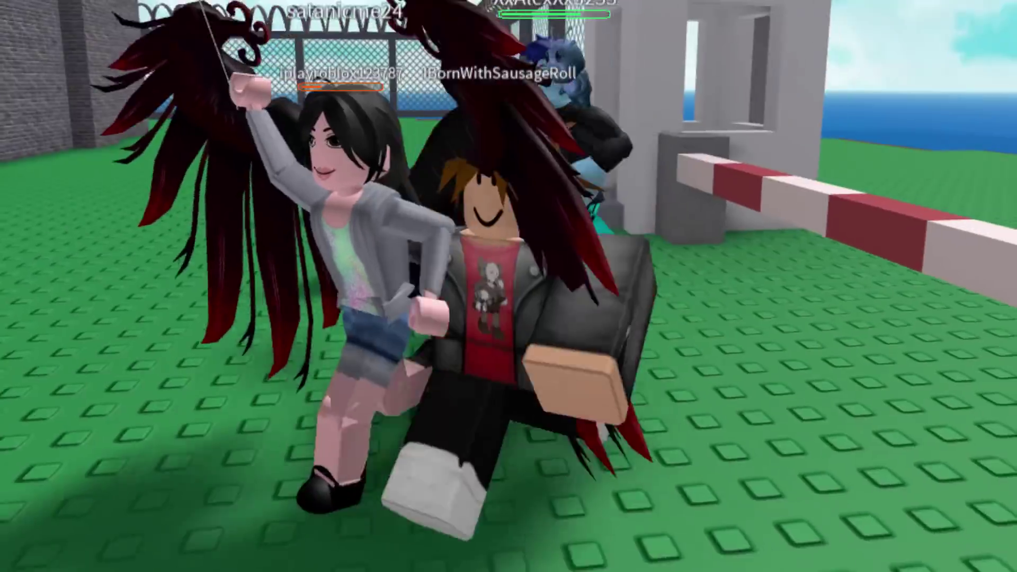
{"action": "key", "text": "w"}
{"action": "key", "text": "w"}
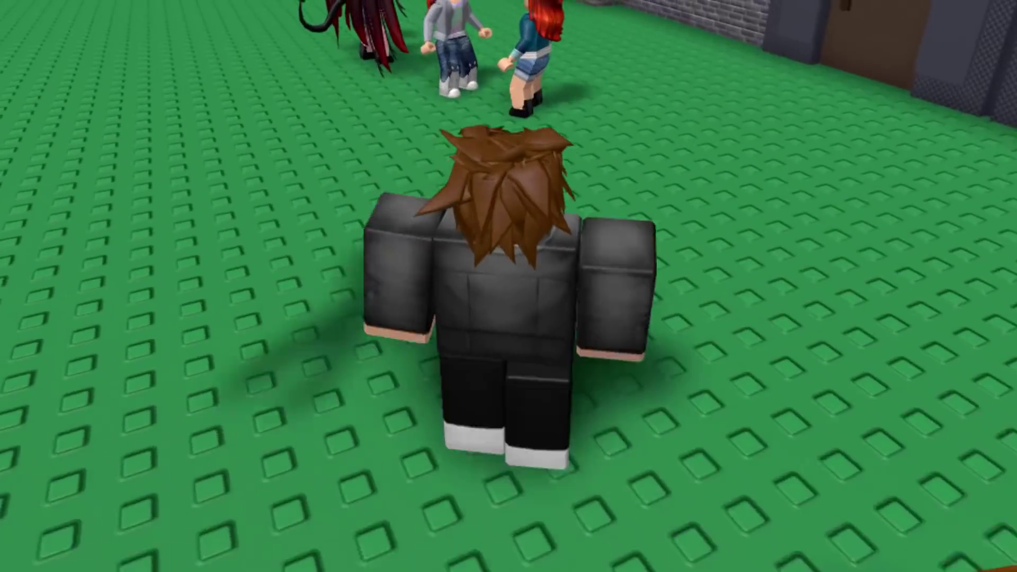
{"action": "key", "text": "w"}
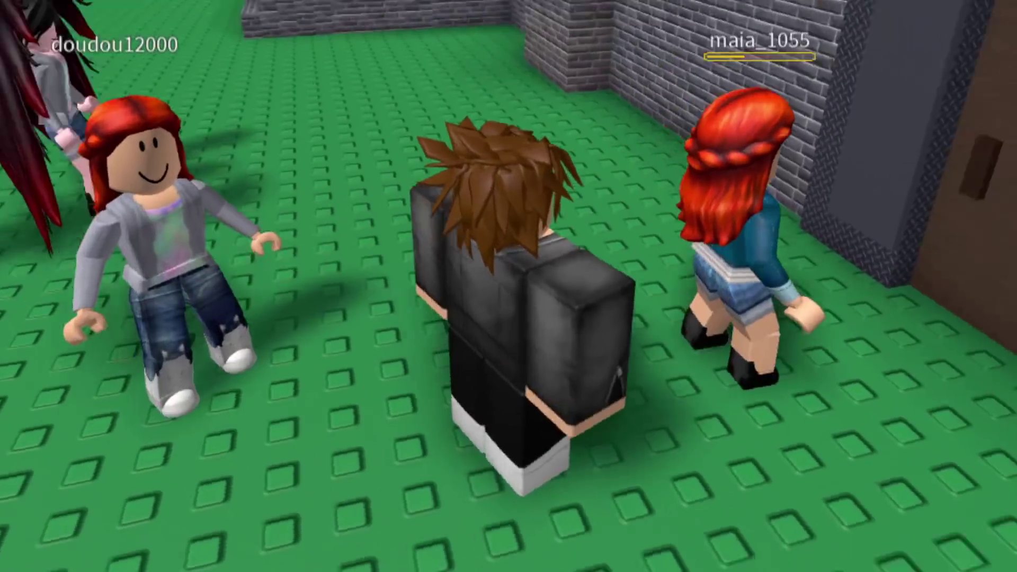
{"action": "key", "text": "w"}
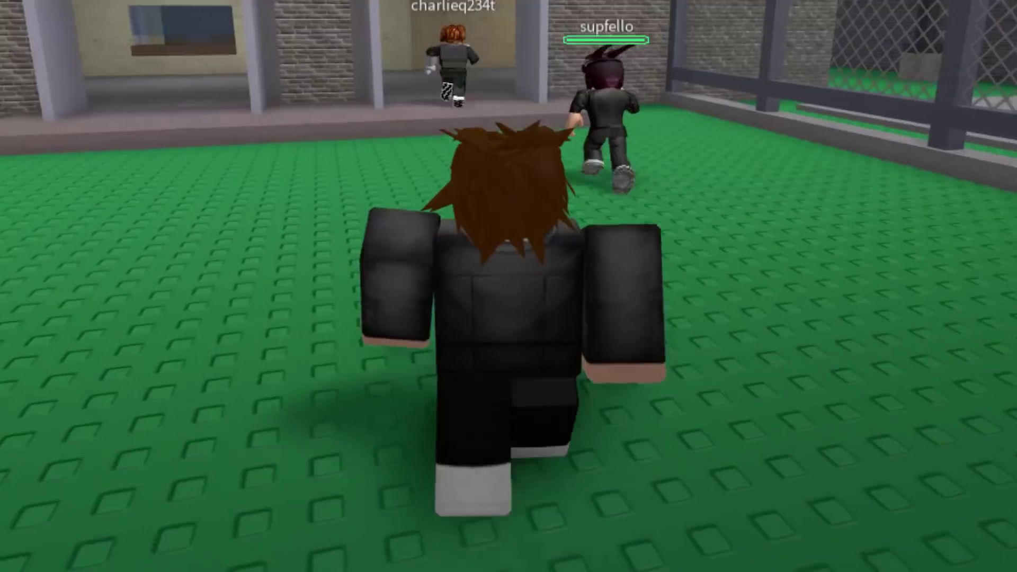
{"action": "key", "text": "w"}
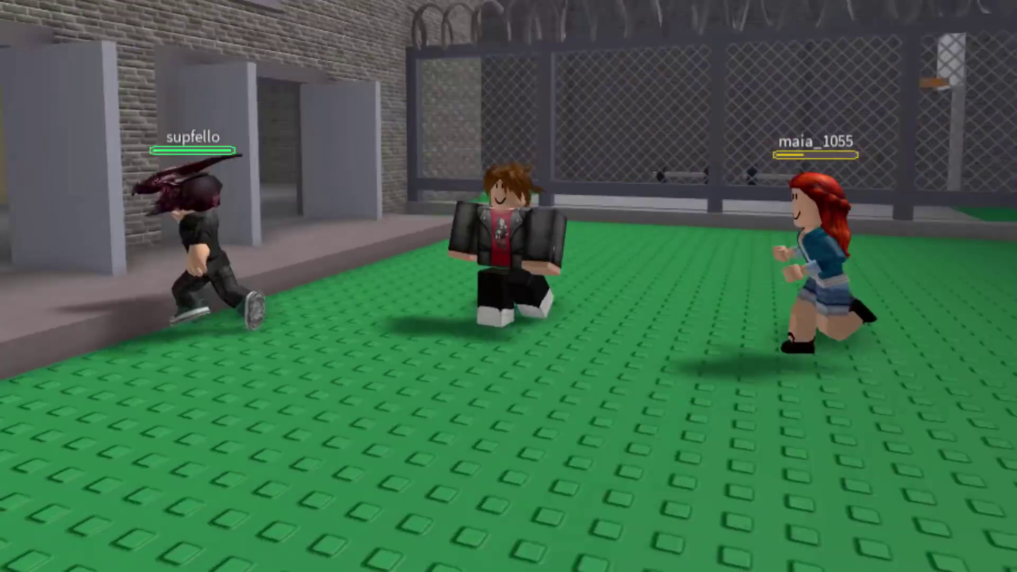